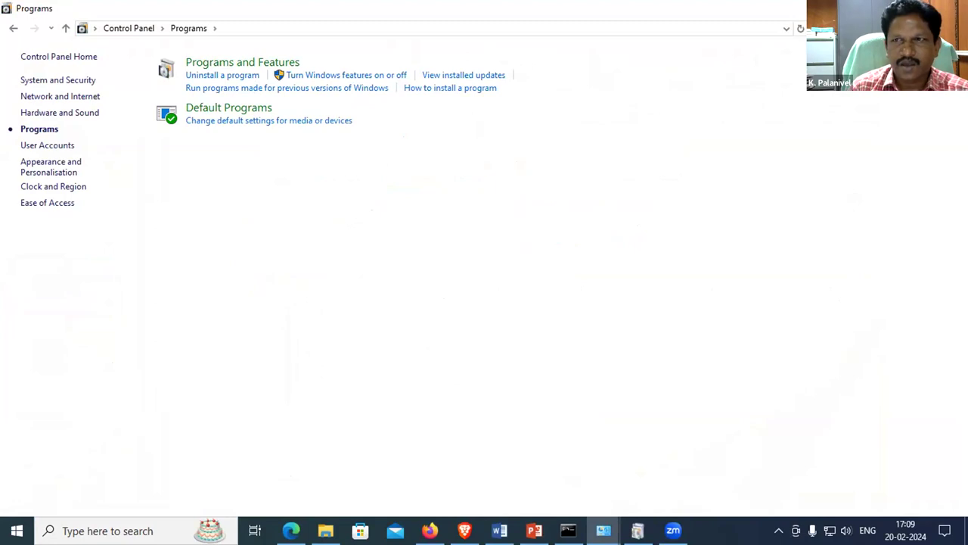
Step: Switch to the PowerPoint slide on installing IIS and open Programs and Features by running appwiz.cpl
{"action": "left_click", "coordinate": [534, 529]}
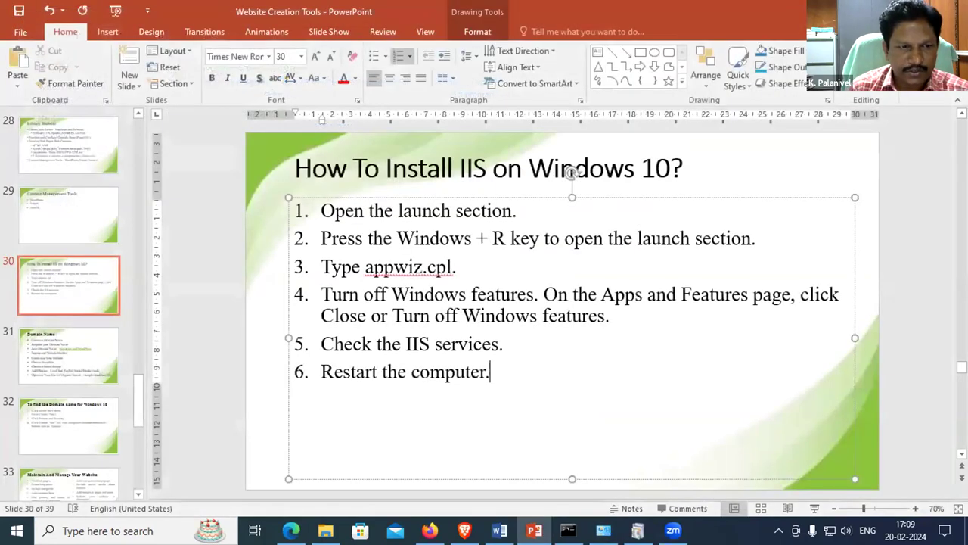
{"action": "key", "text": "super+s"}
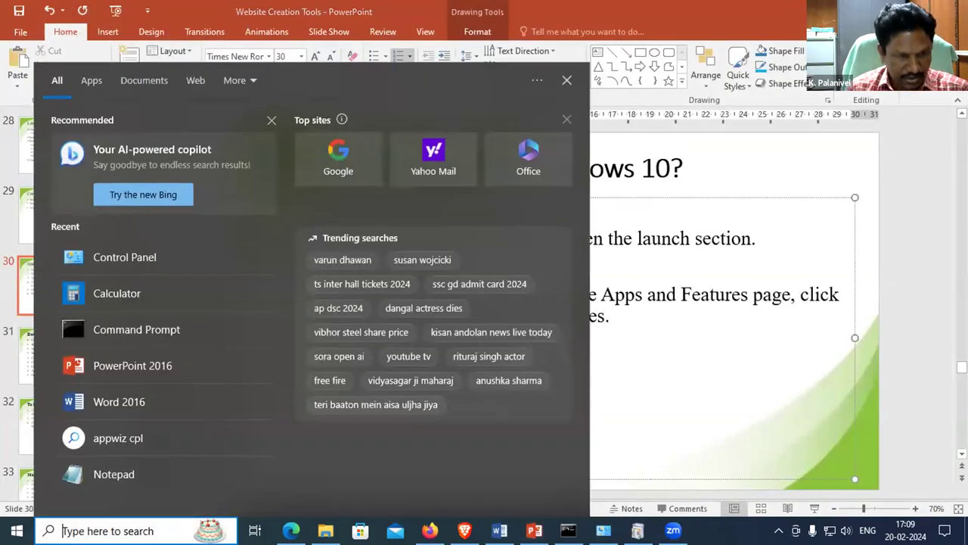
{"action": "key", "text": "super+r"}
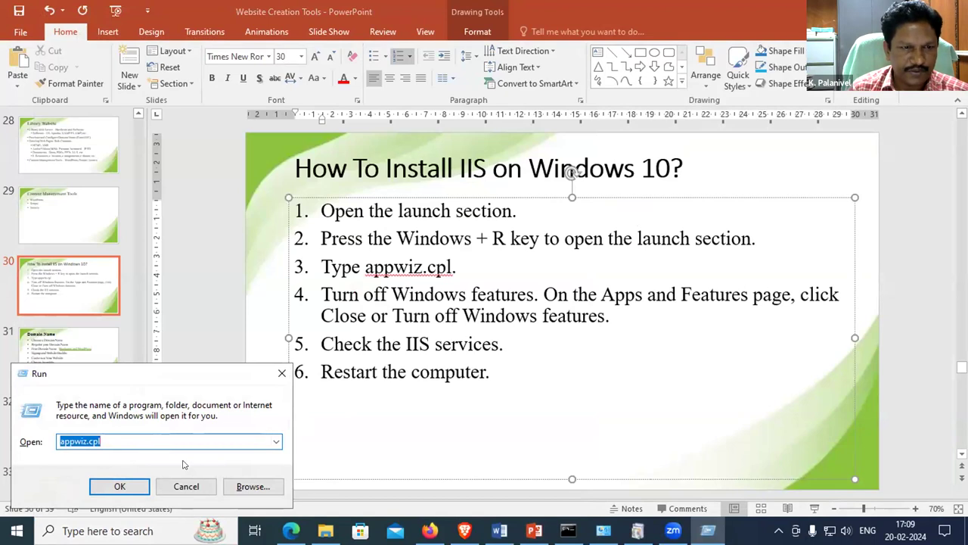
{"action": "left_click", "coordinate": [121, 485]}
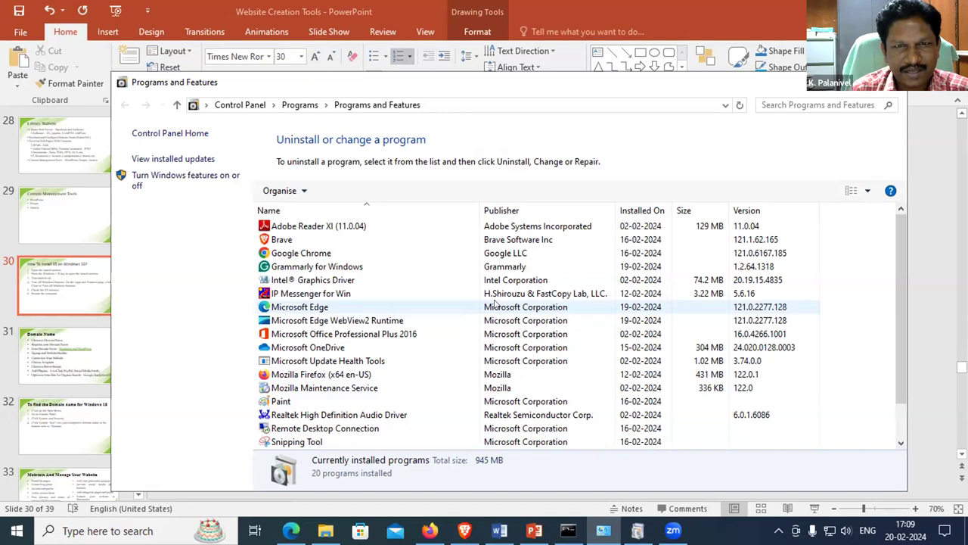
Step: Open the Windows features list, toggle Internet Information Services off and back on, and cancel the dialog
{"action": "left_click", "coordinate": [168, 177]}
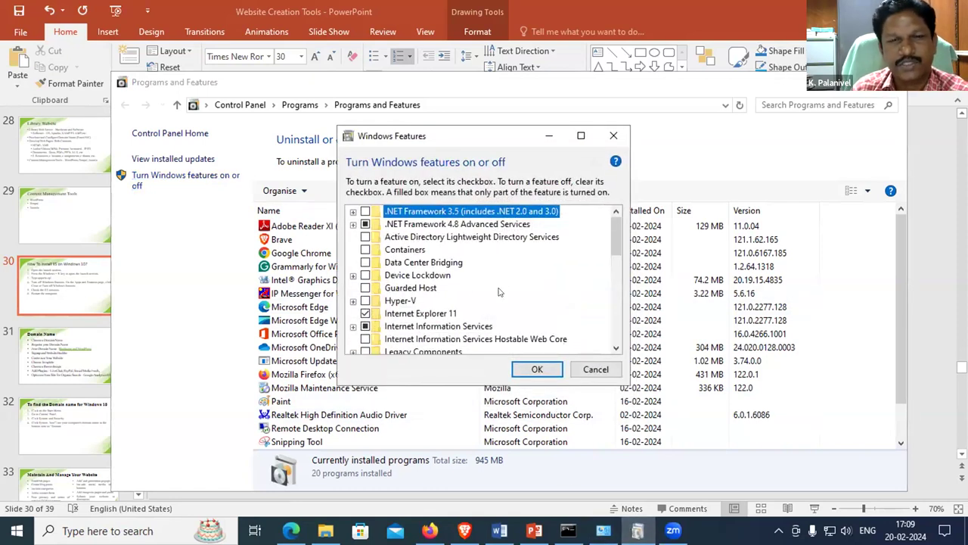
{"action": "scroll", "coordinate": [530, 292], "scroll_direction": "down", "scroll_amount": 1}
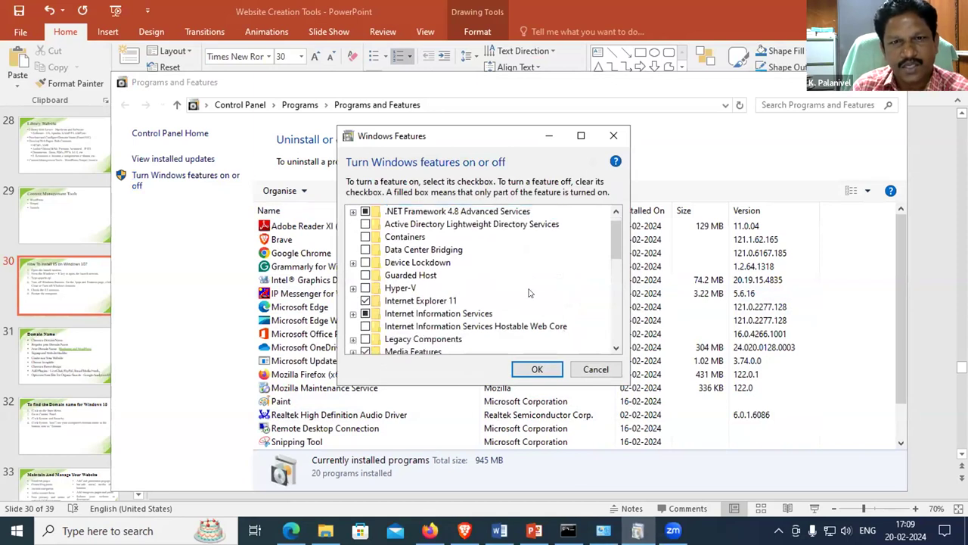
{"action": "left_click", "coordinate": [366, 313]}
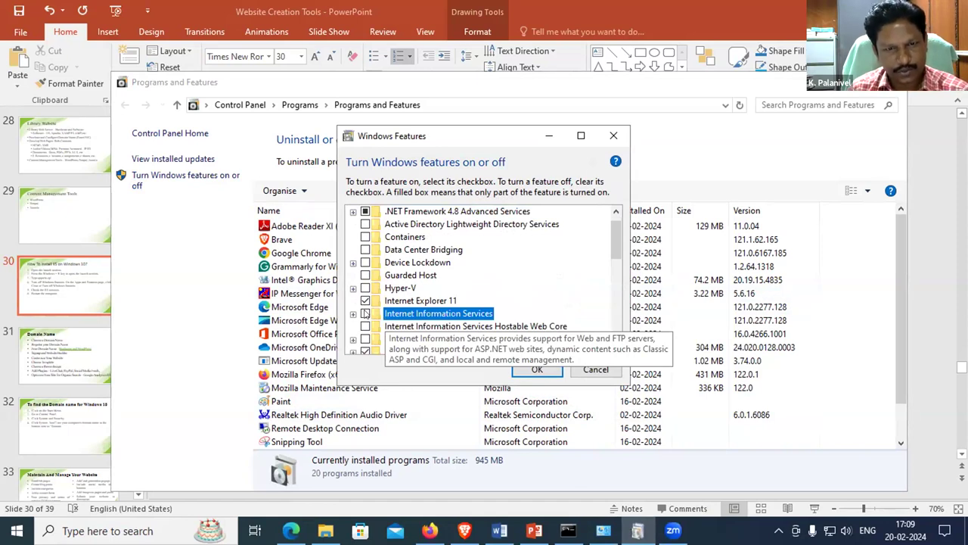
{"action": "left_click", "coordinate": [365, 313]}
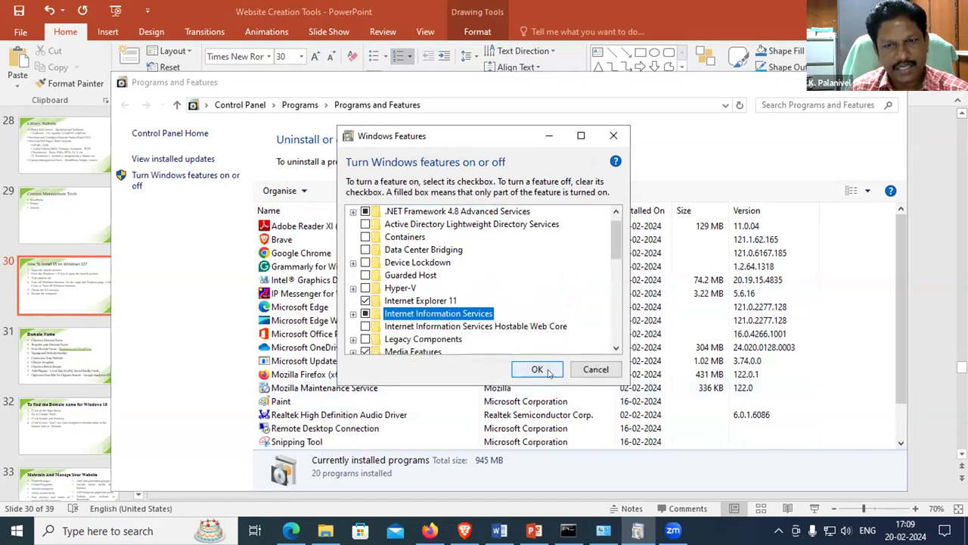
{"action": "left_click", "coordinate": [596, 370]}
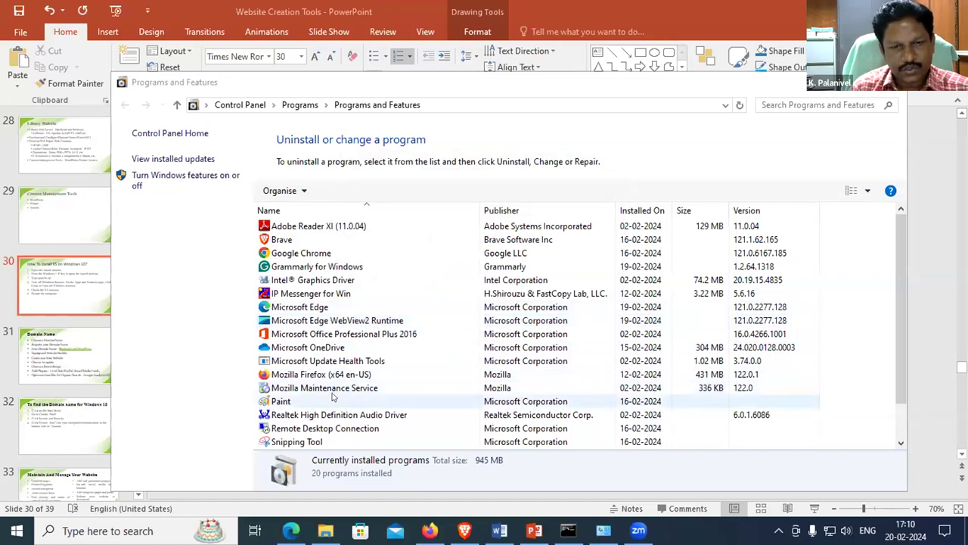
Step: Switch to File Explorer, go up to the C: drive, and browse into the wwwroot folder inside inetpub
{"action": "left_click", "coordinate": [325, 531]}
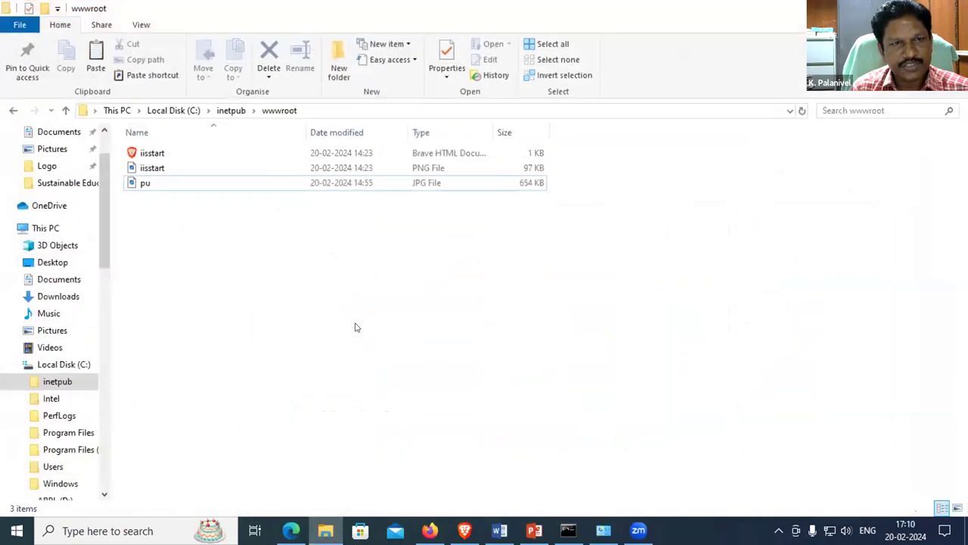
{"action": "left_click", "coordinate": [66, 110]}
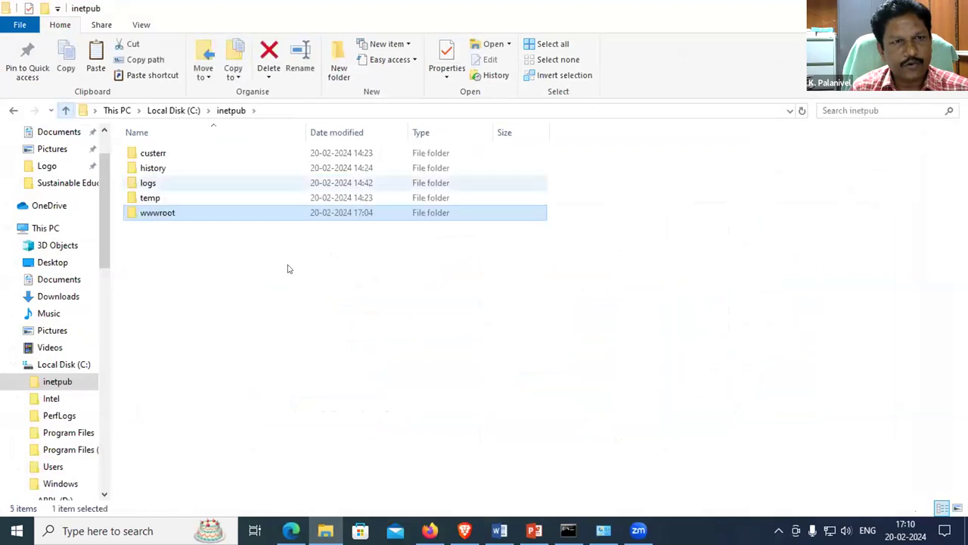
{"action": "left_click", "coordinate": [66, 110]}
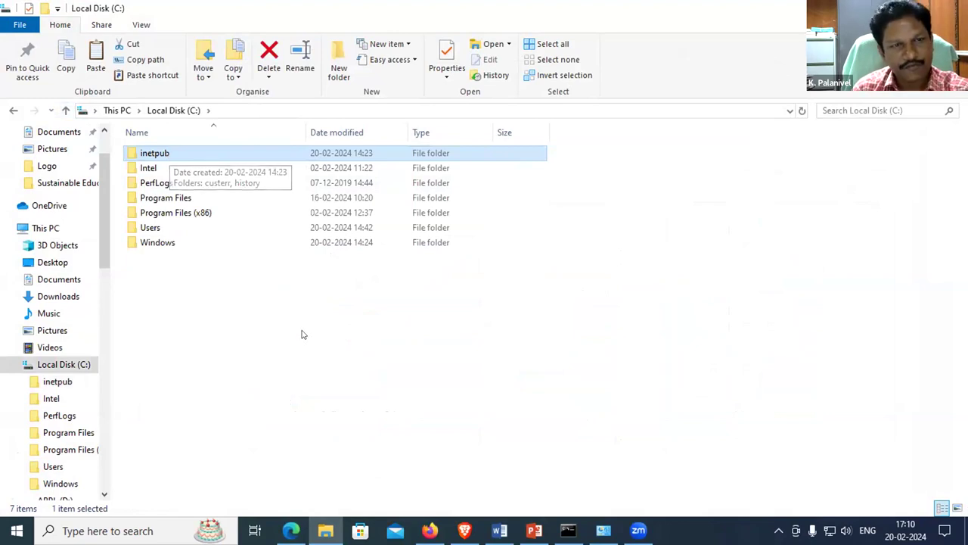
{"action": "double_click", "coordinate": [160, 154]}
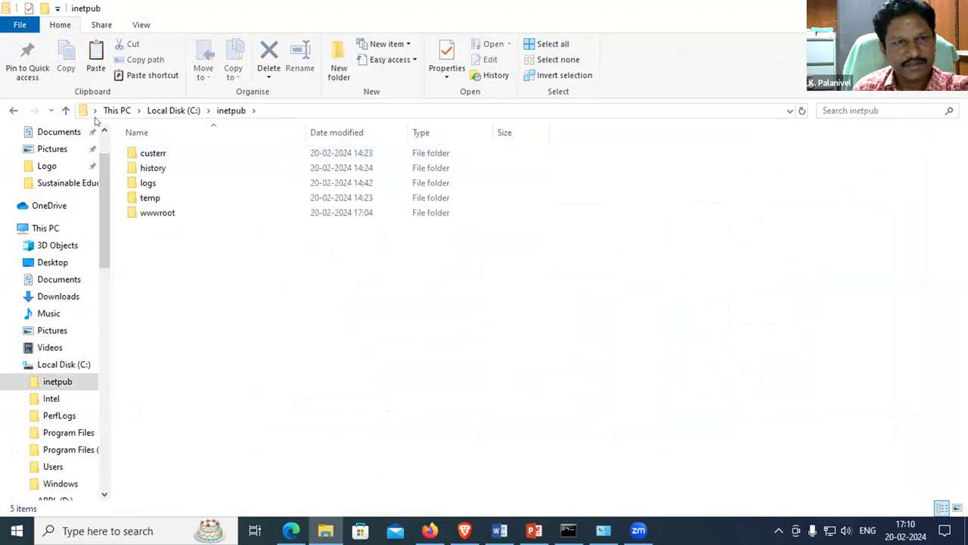
{"action": "left_click", "coordinate": [66, 111]}
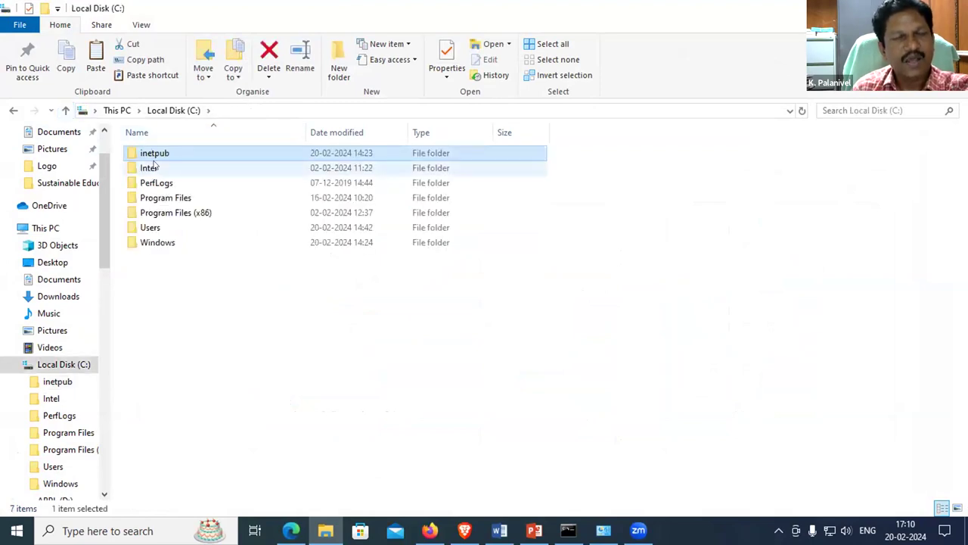
{"action": "left_click", "coordinate": [171, 243]}
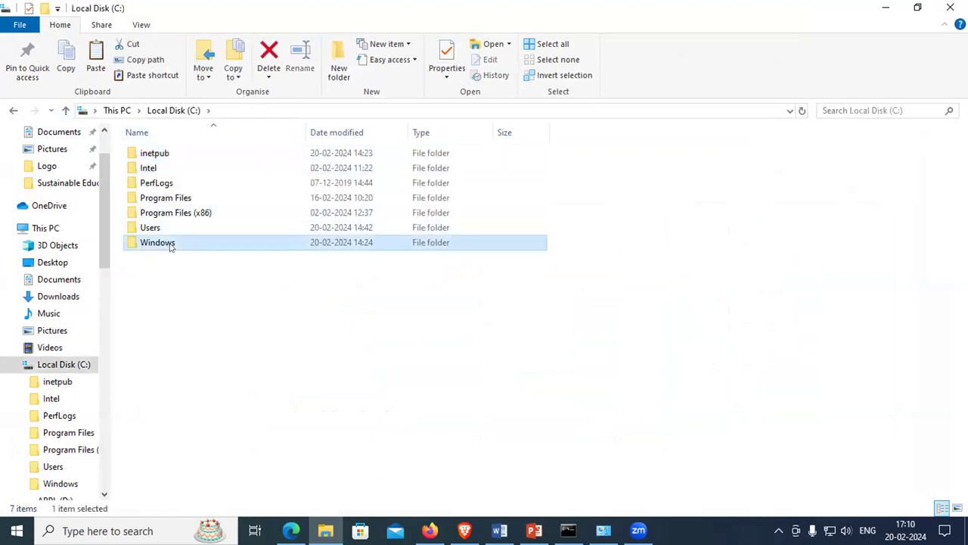
{"action": "double_click", "coordinate": [159, 155]}
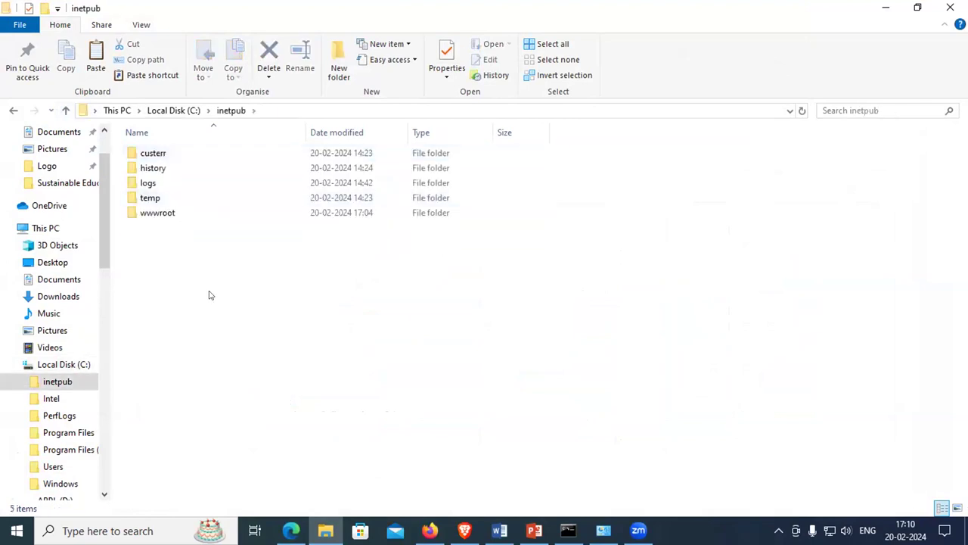
{"action": "left_click", "coordinate": [164, 215]}
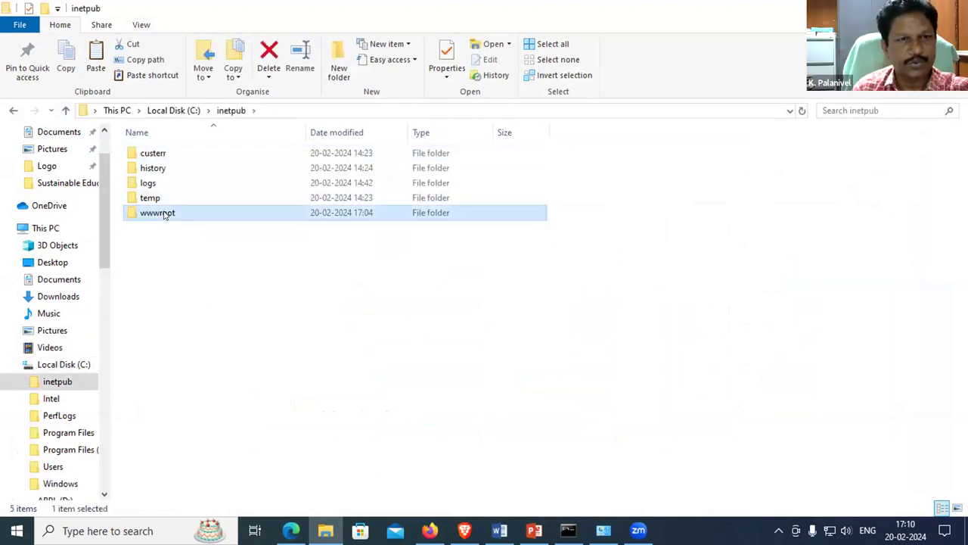
{"action": "double_click", "coordinate": [165, 215]}
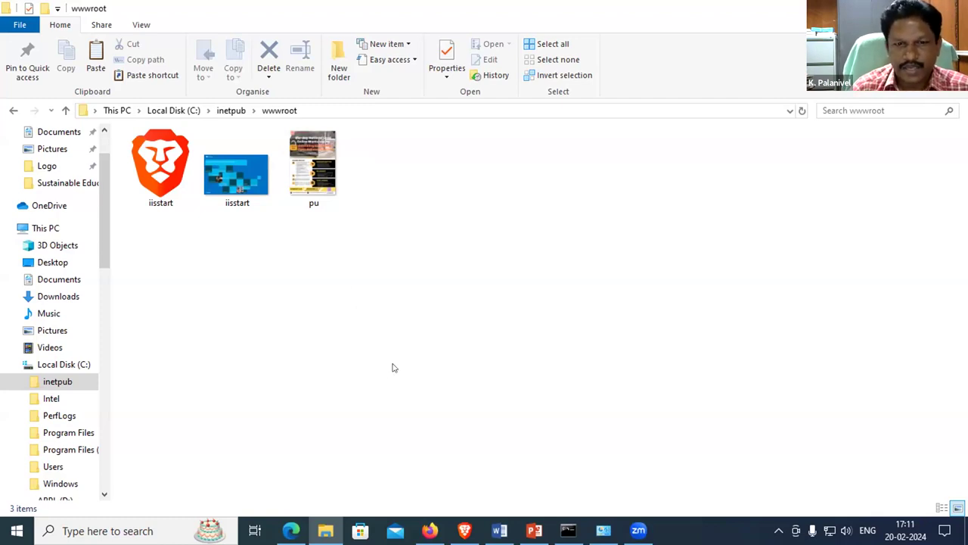
Step: Switch to Command Prompt and run ipconfig to look up the computer's IP address
{"action": "left_click", "coordinate": [568, 530]}
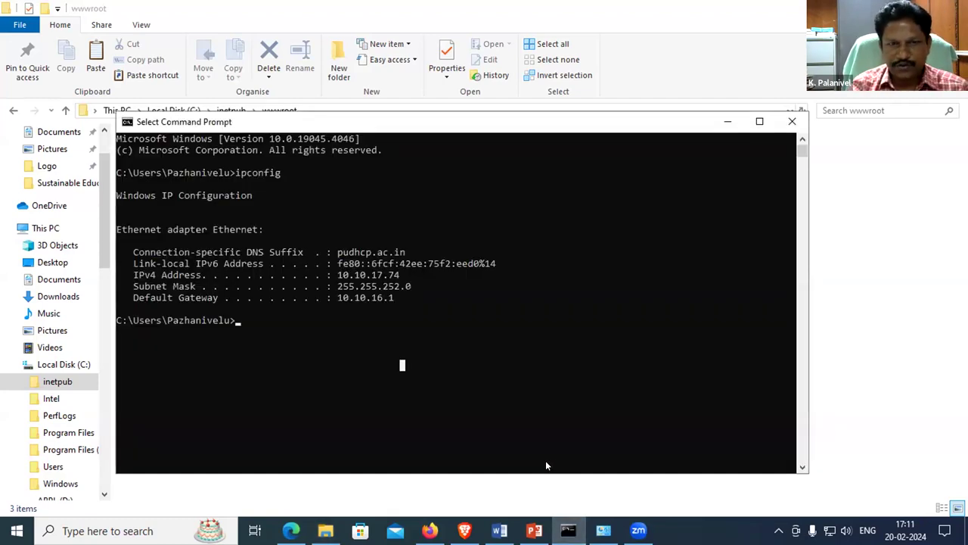
{"action": "type", "text": "ipconfig"}
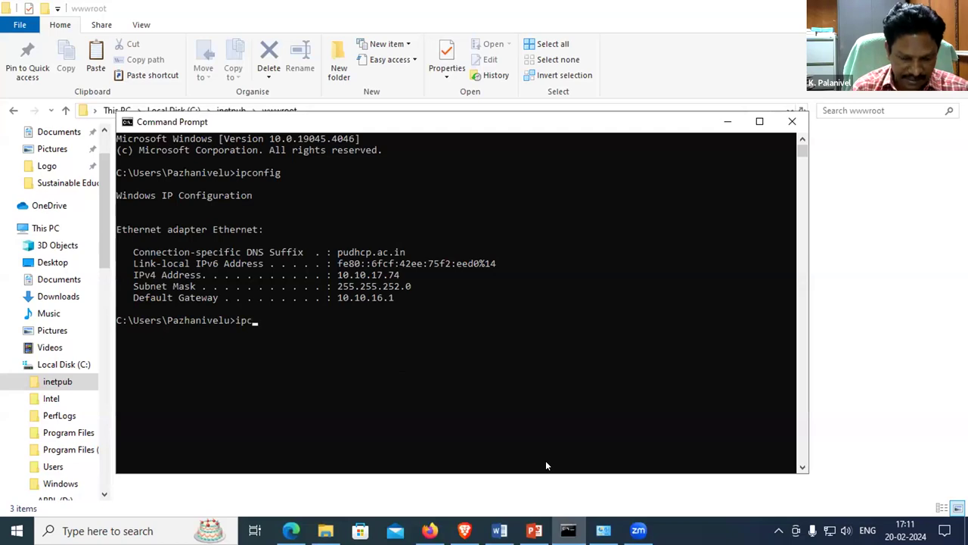
{"action": "key", "text": "Return"}
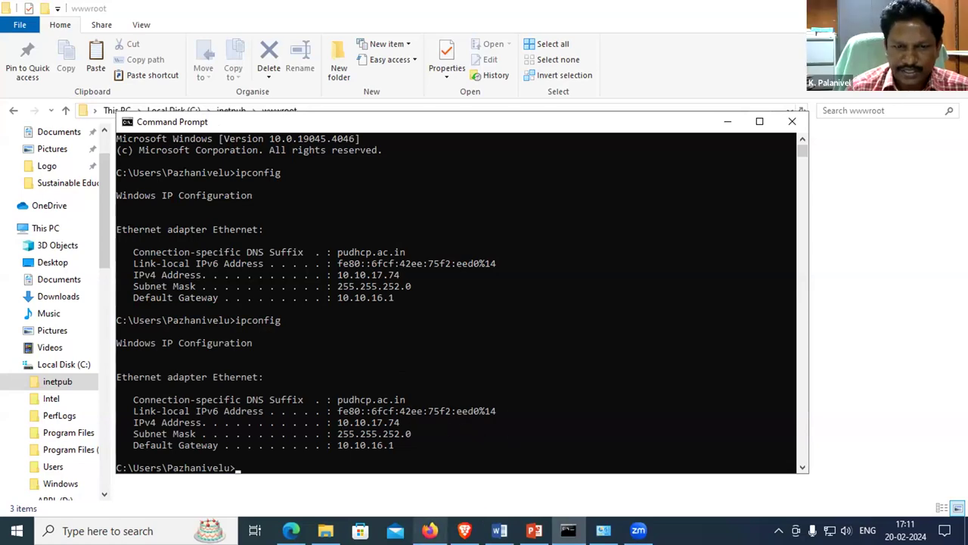
{"action": "mouse_move", "coordinate": [429, 530]}
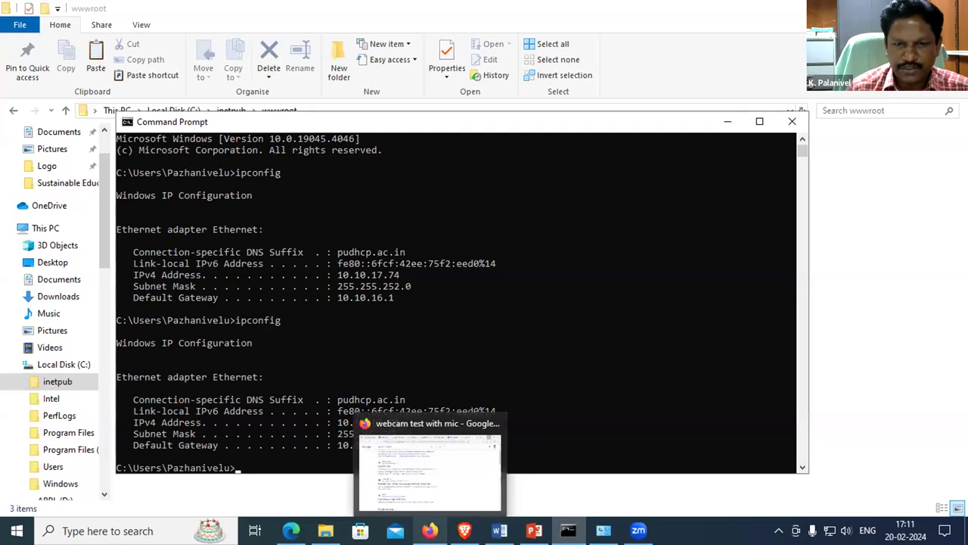
{"action": "left_click", "coordinate": [467, 484]}
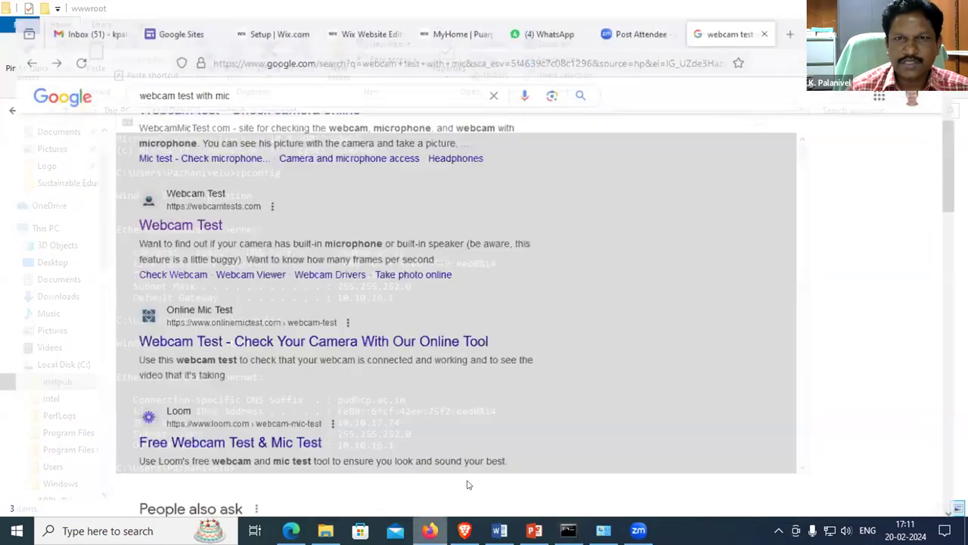
{"action": "scroll", "coordinate": [618, 393], "scroll_direction": "up", "scroll_amount": 3}
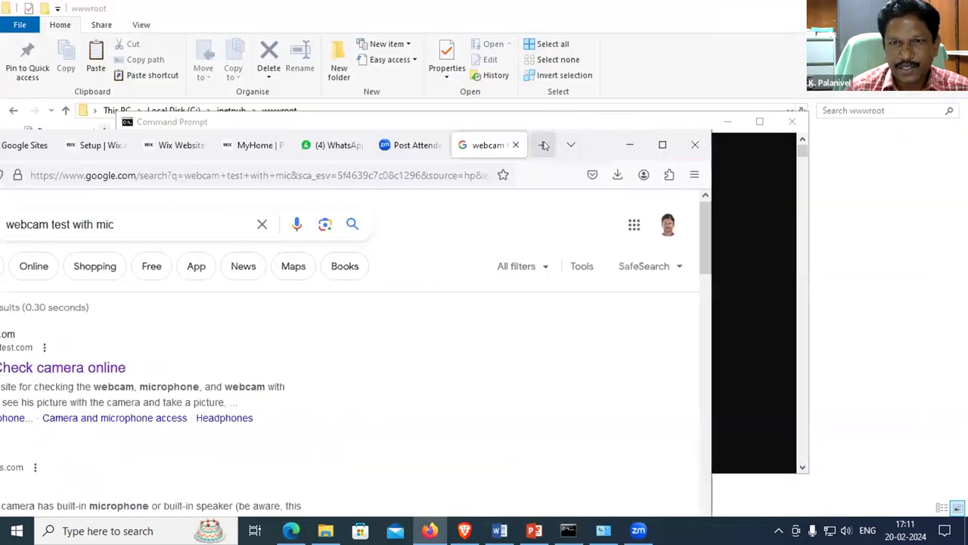
{"action": "left_click", "coordinate": [543, 144]}
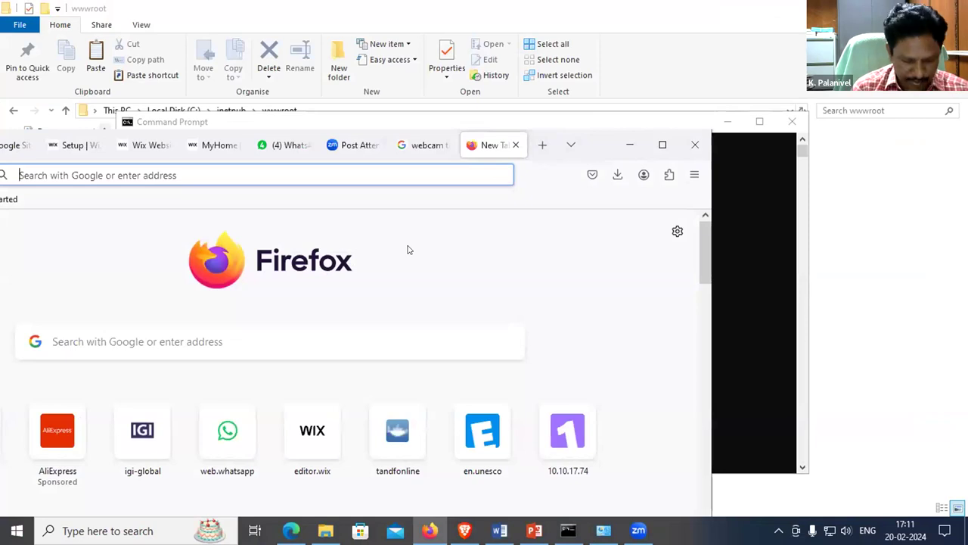
{"action": "type", "text": "http"}
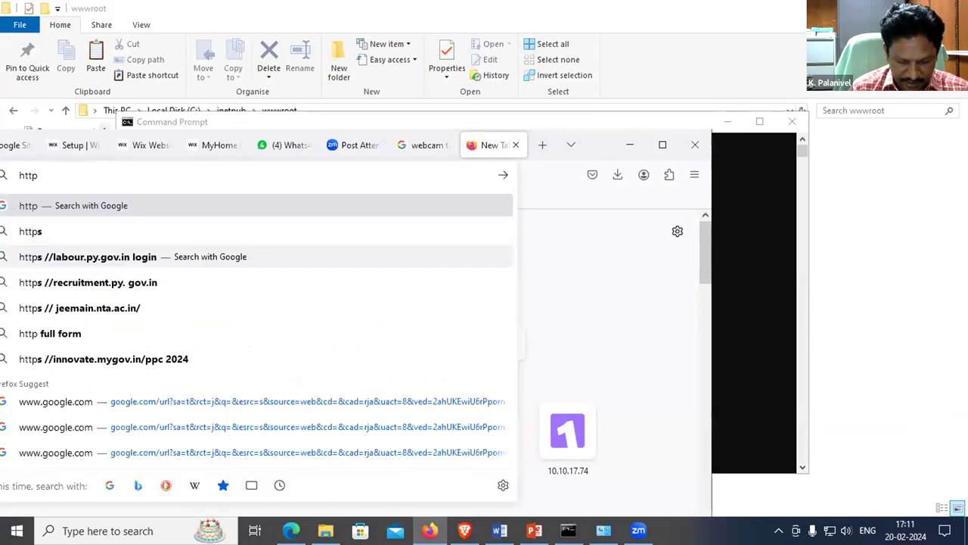
{"action": "type", "text": "://1"}
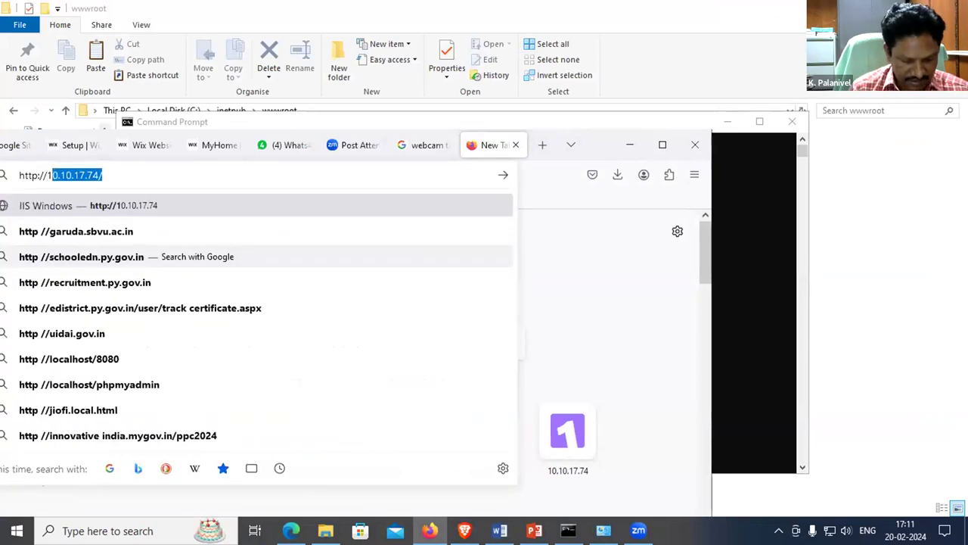
{"action": "type", "text": "0.10"}
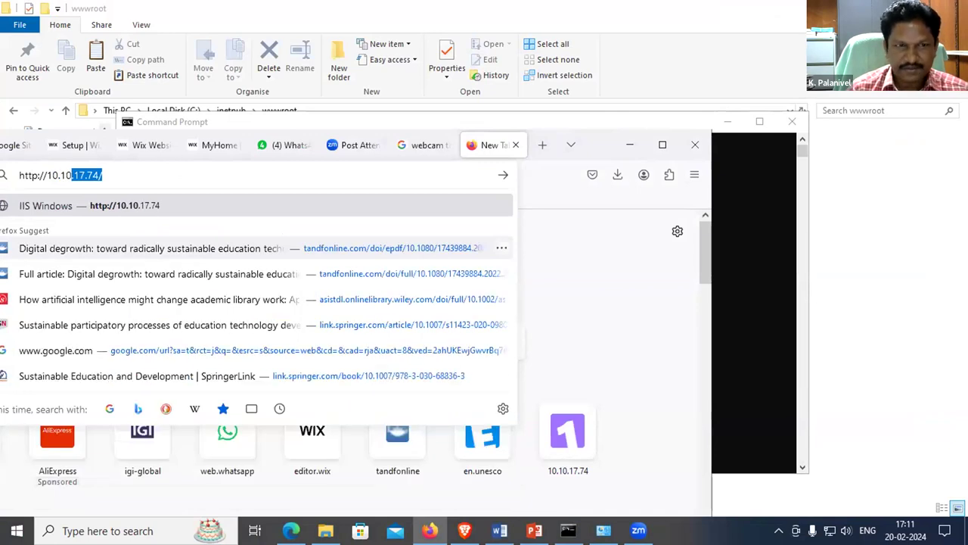
{"action": "left_click", "coordinate": [135, 178]}
{"action": "key", "text": "Return"}
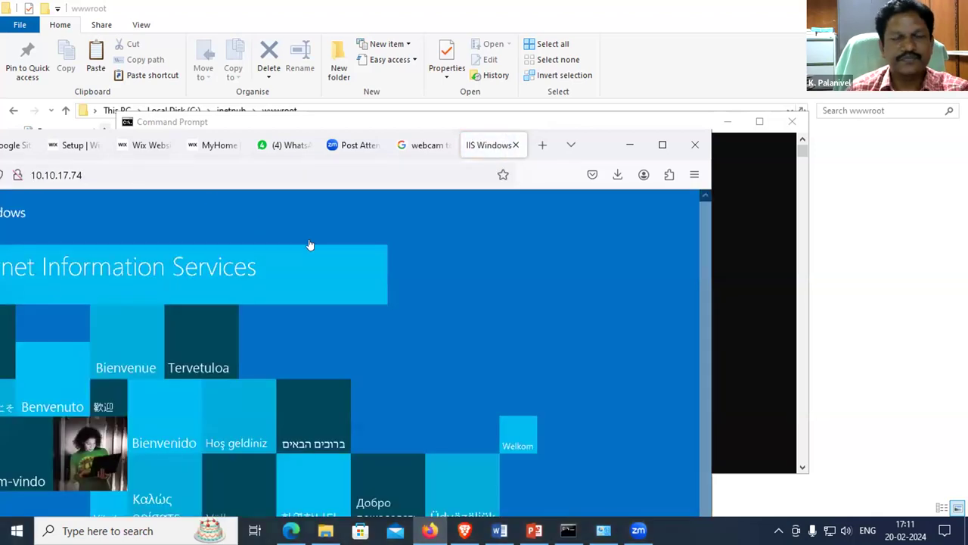
{"action": "left_click", "coordinate": [169, 167]}
{"action": "left_click", "coordinate": [169, 166]}
Step: Switch to File Explorer to view the wwwroot files, then bring up the Word document and minimise it
{"action": "left_click", "coordinate": [325, 530]}
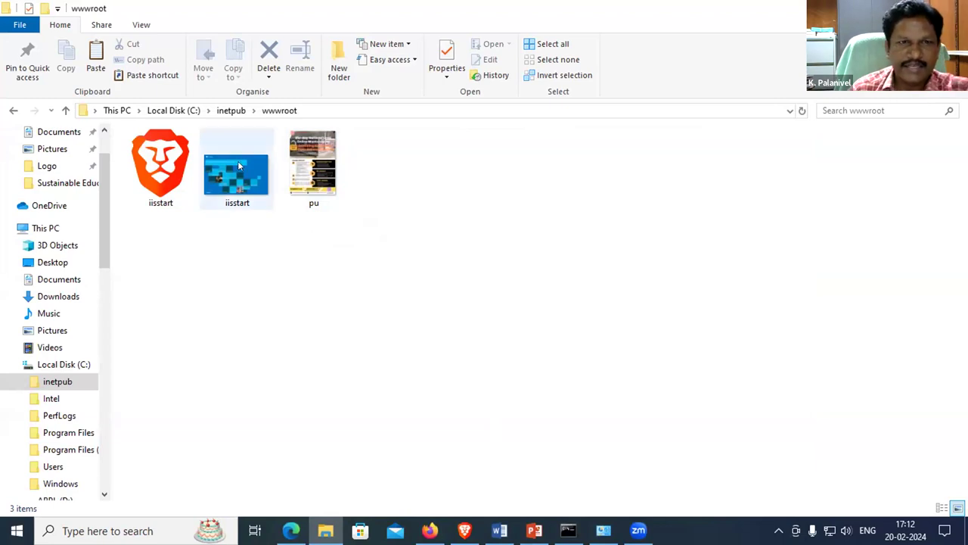
{"action": "mouse_move", "coordinate": [314, 177]}
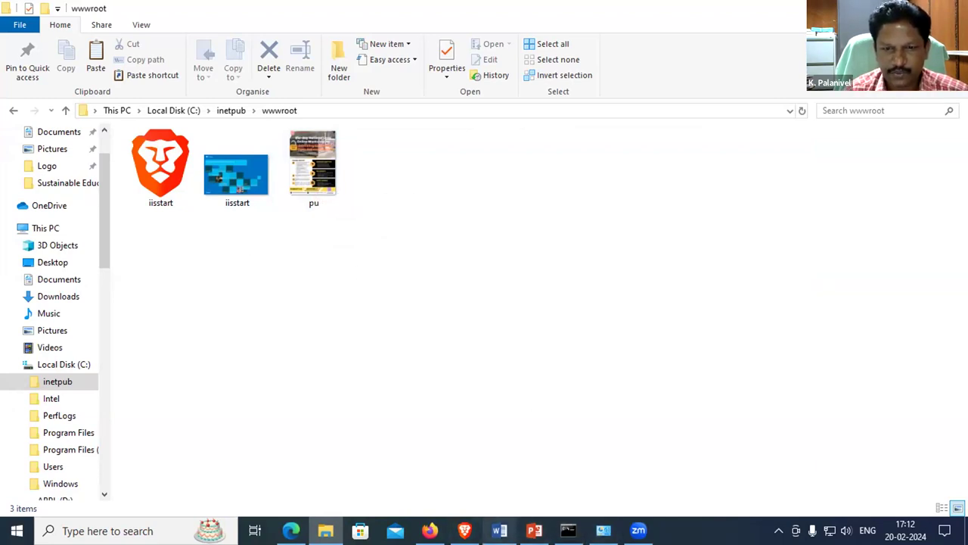
{"action": "left_click", "coordinate": [499, 530]}
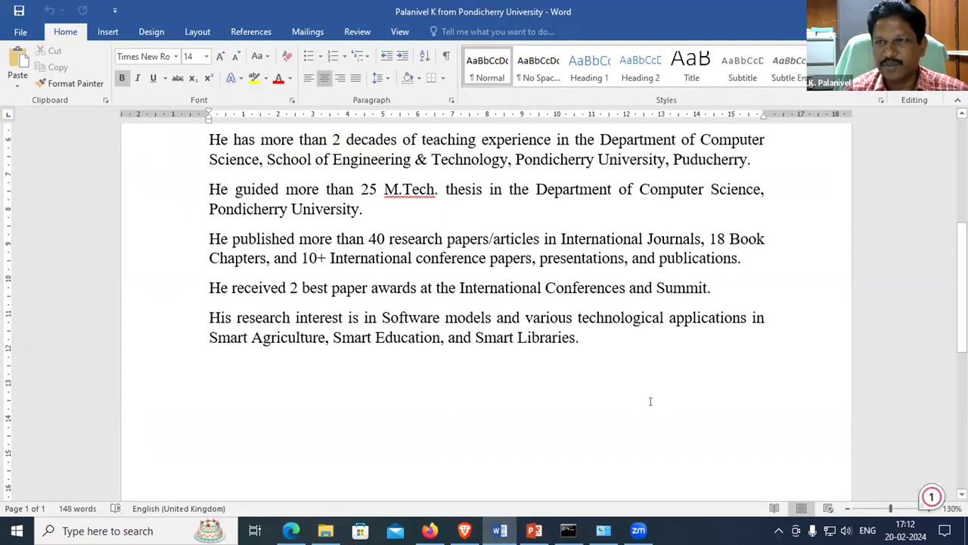
{"action": "left_click", "coordinate": [885, 9]}
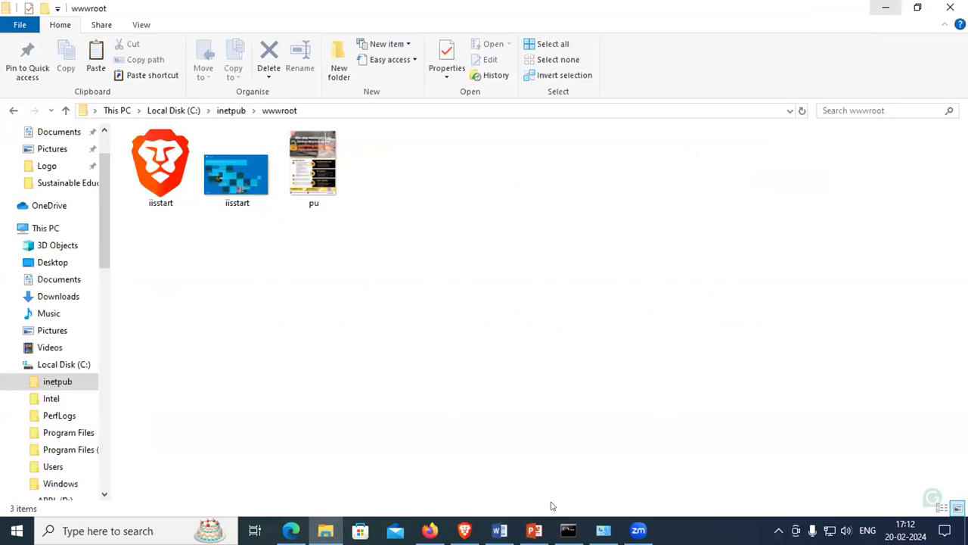
Step: Switch to the Word biography document and set its ribbon to auto-hide
{"action": "left_click", "coordinate": [499, 530]}
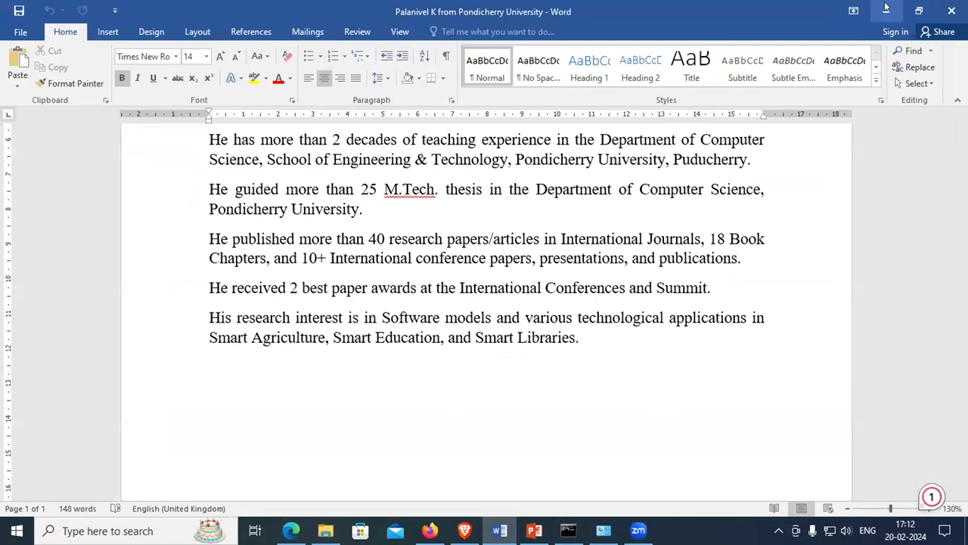
{"action": "left_click", "coordinate": [855, 11]}
{"action": "left_click", "coordinate": [878, 32]}
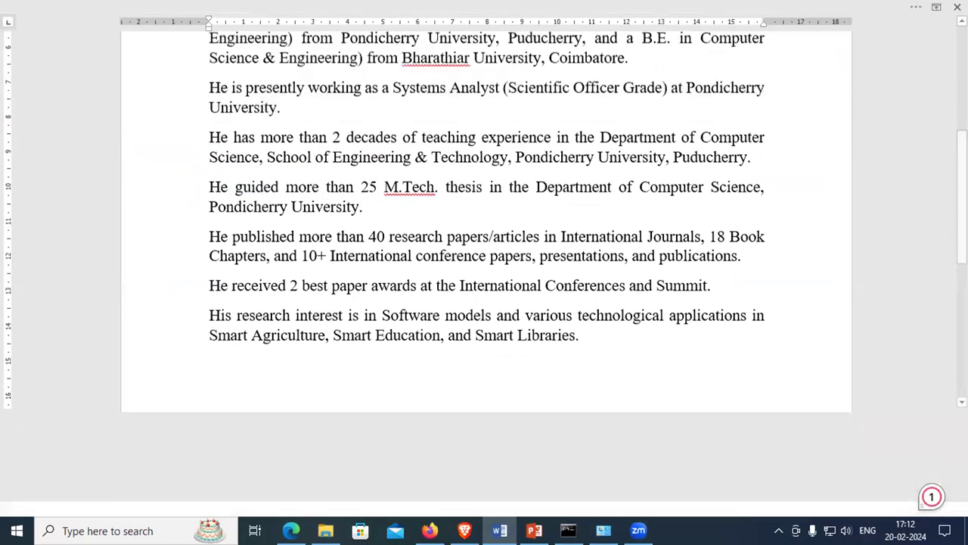
{"action": "scroll", "coordinate": [505, 371], "scroll_direction": "up", "scroll_amount": 3}
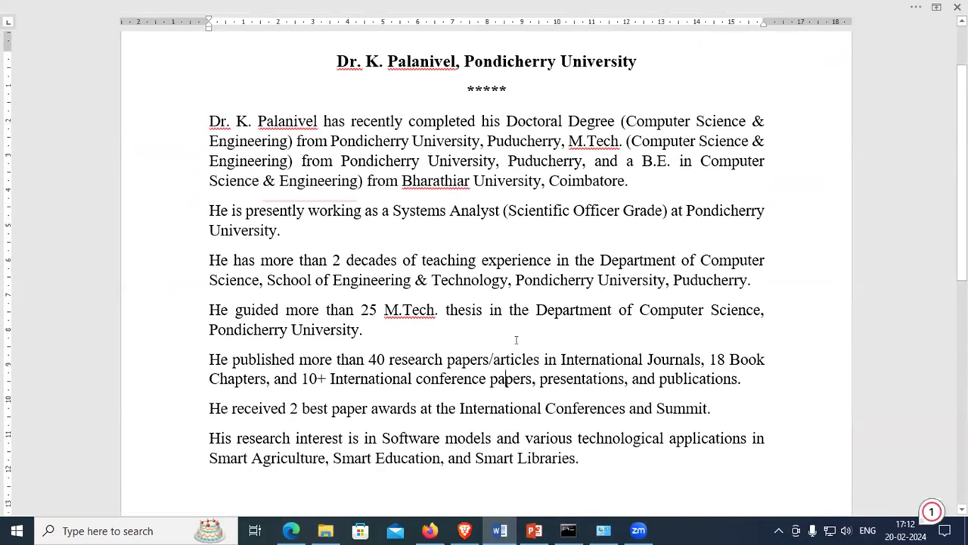
{"action": "left_click", "coordinate": [913, 7]}
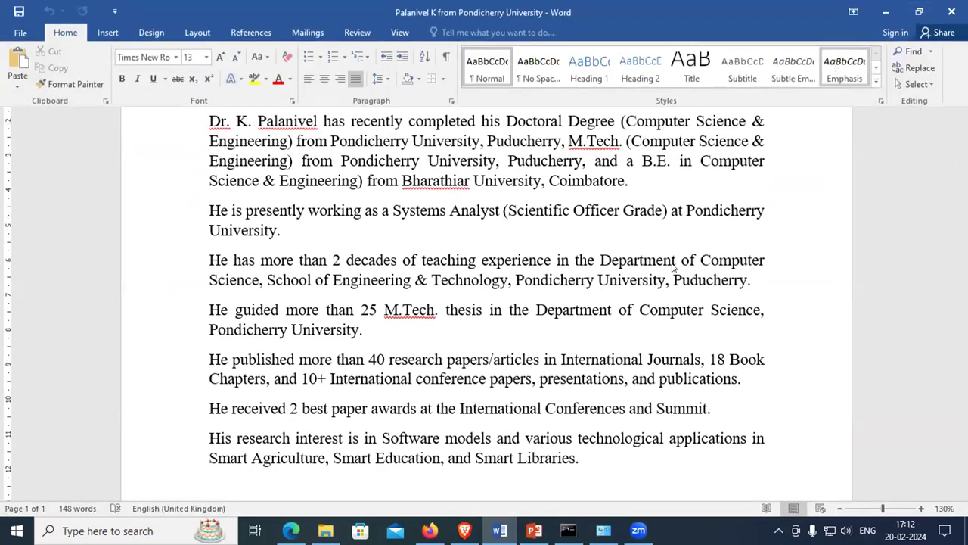
{"action": "scroll", "coordinate": [499, 350], "scroll_direction": "up", "scroll_amount": 3}
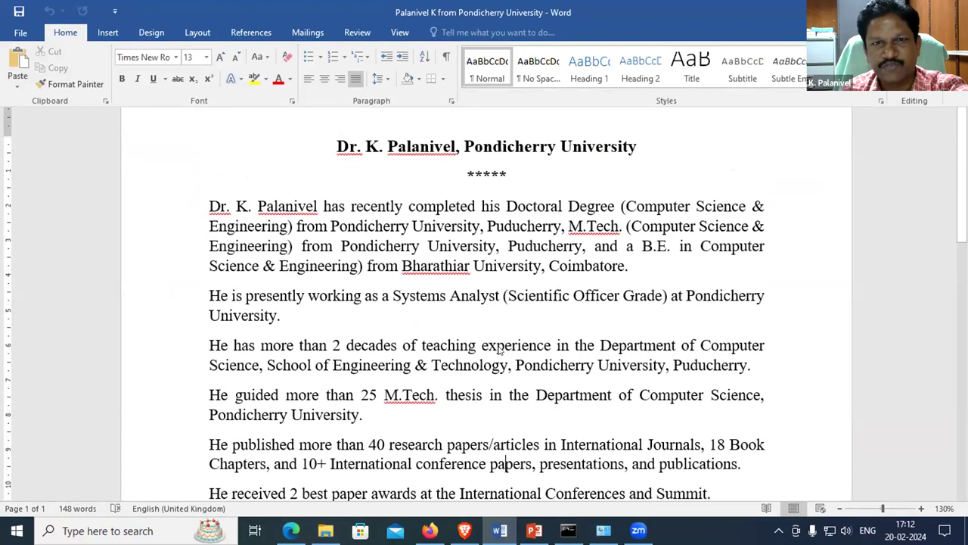
{"action": "left_click", "coordinate": [469, 324]}
{"action": "double_click", "coordinate": [469, 325]}
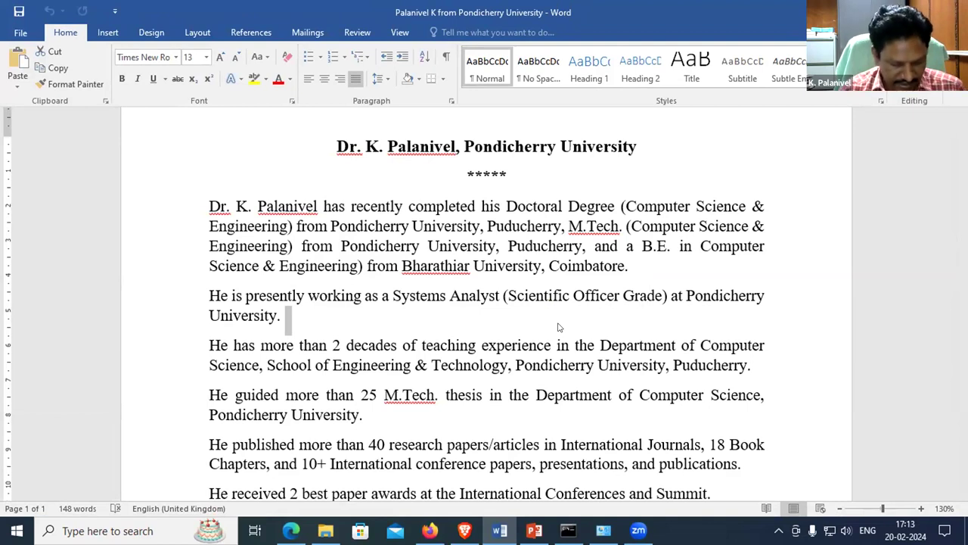
{"action": "key", "text": "ctrl+shift+F1"}
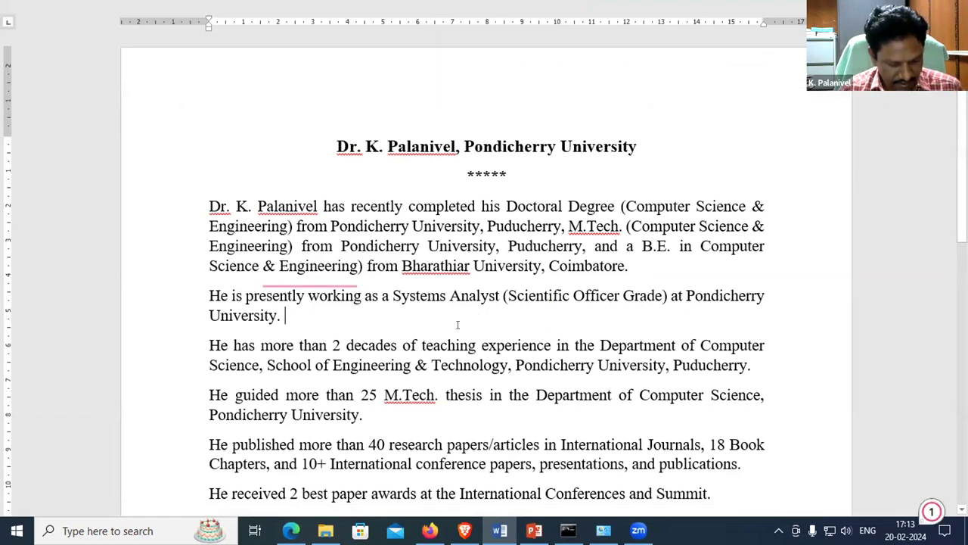
Step: Save the biography document to the Desktop as a PDF named pu and view the published file
{"action": "key", "text": "alt+f"}
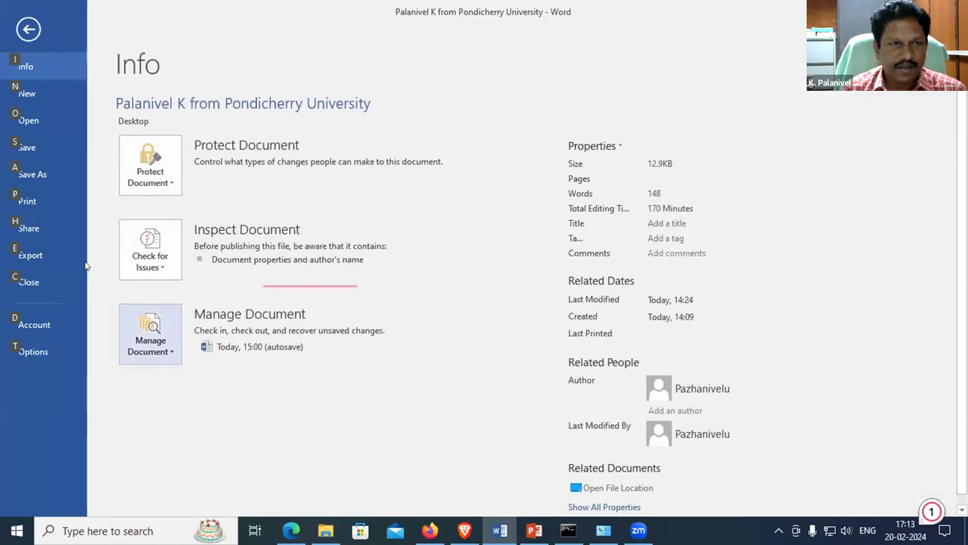
{"action": "left_click", "coordinate": [38, 176]}
{"action": "left_click", "coordinate": [403, 143]}
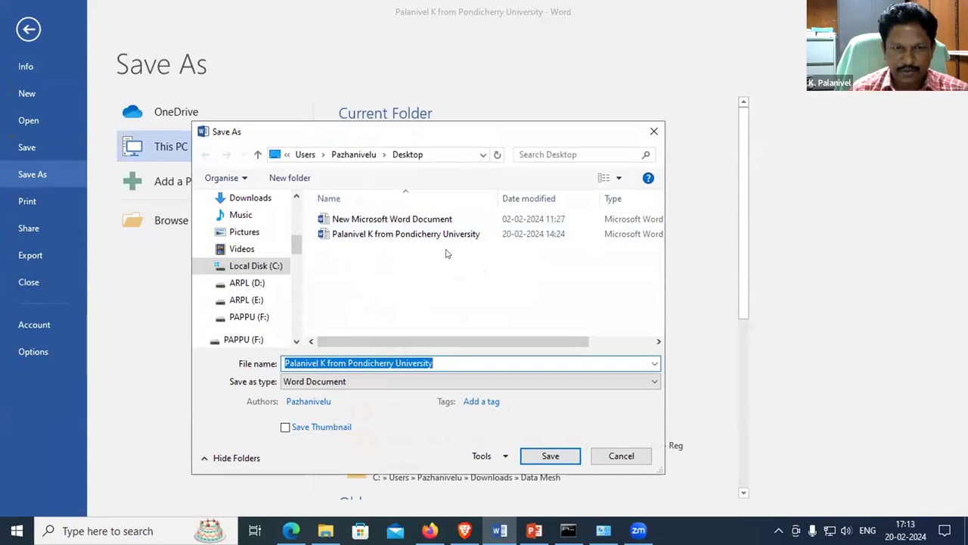
{"action": "type", "text": "p"}
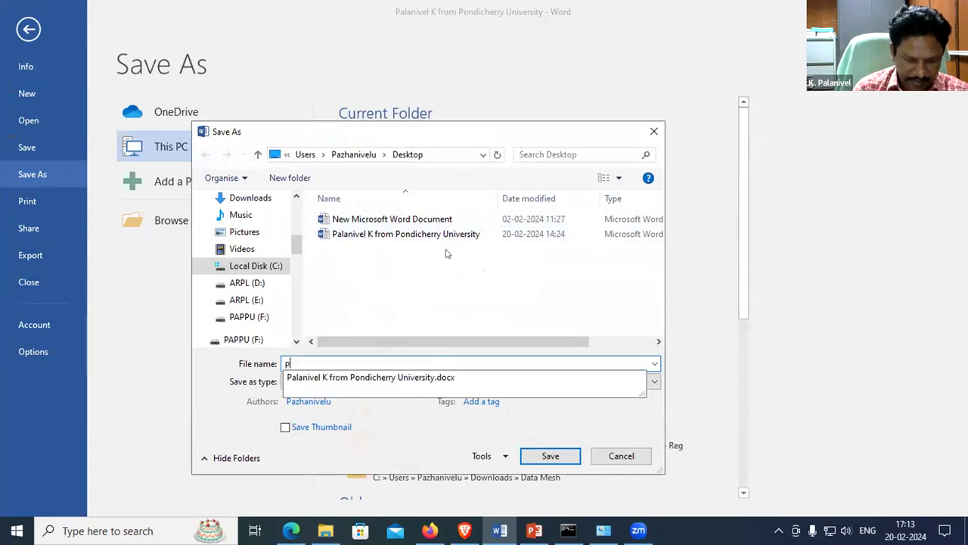
{"action": "type", "text": "u"}
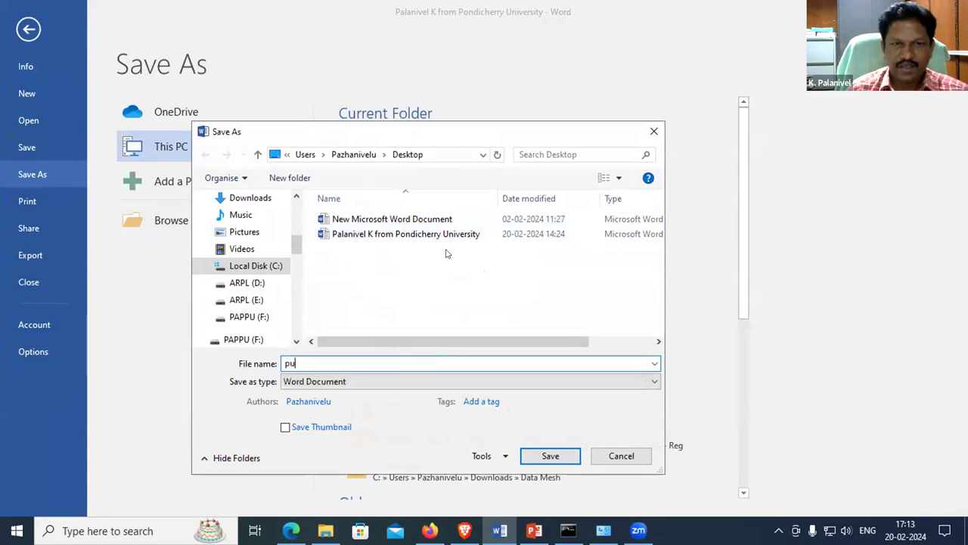
{"action": "left_click", "coordinate": [306, 382]}
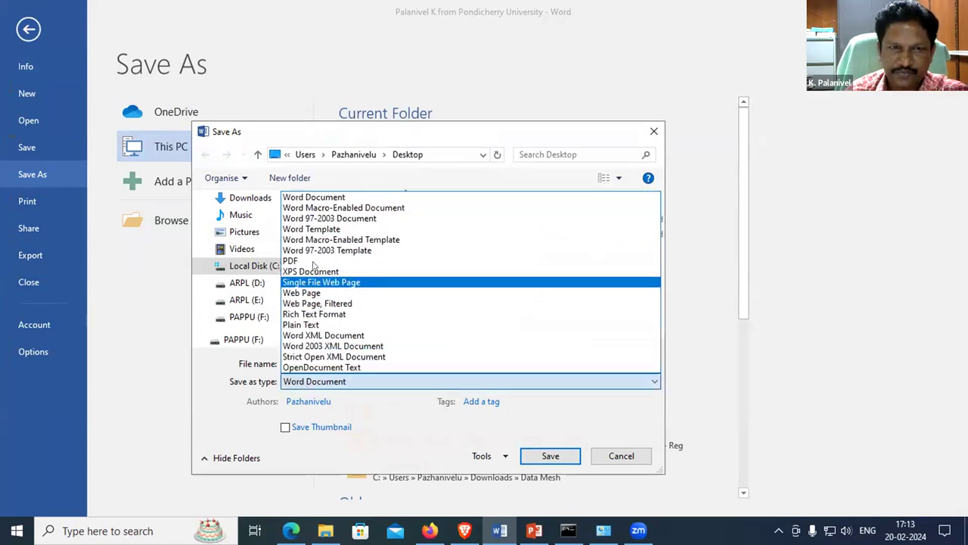
{"action": "left_click", "coordinate": [314, 261]}
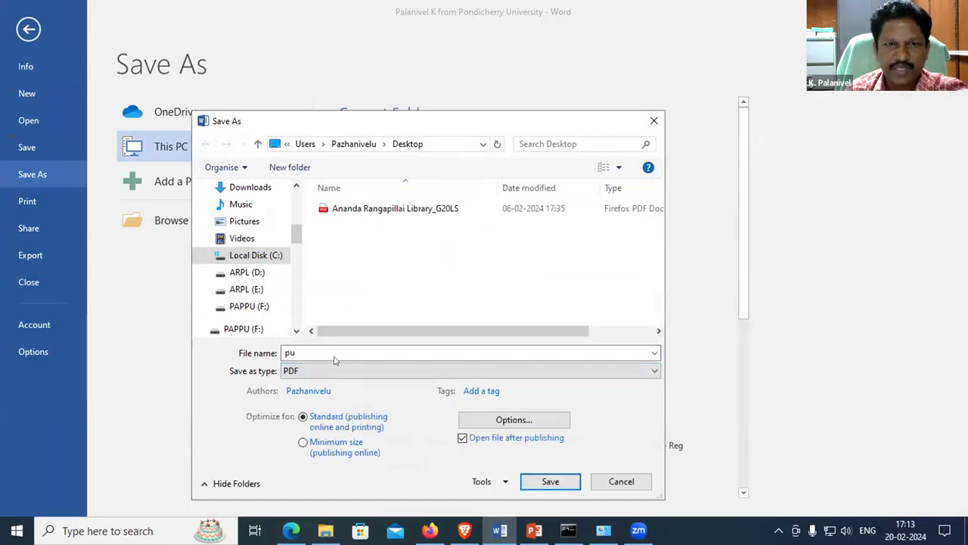
{"action": "left_click", "coordinate": [359, 356]}
{"action": "type", "text": "pu"}
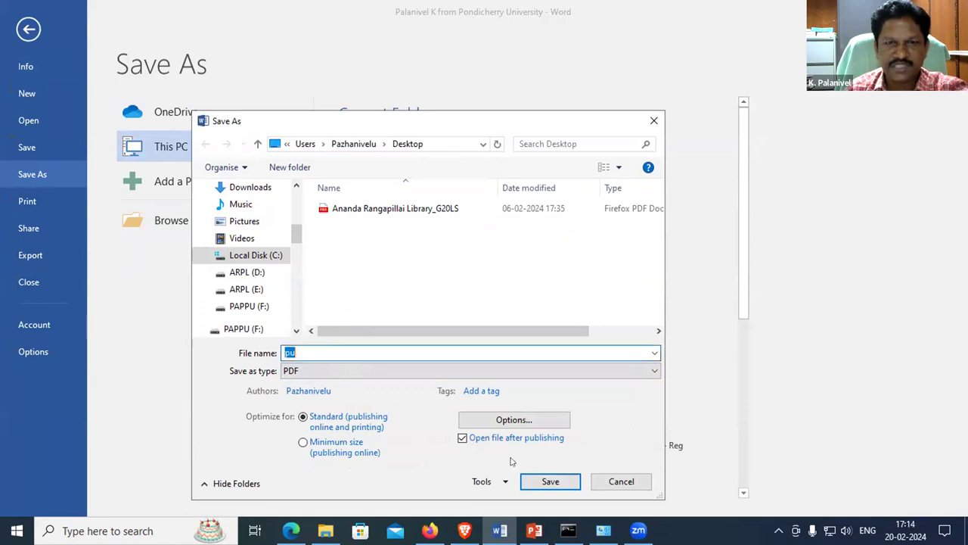
{"action": "left_click", "coordinate": [550, 481]}
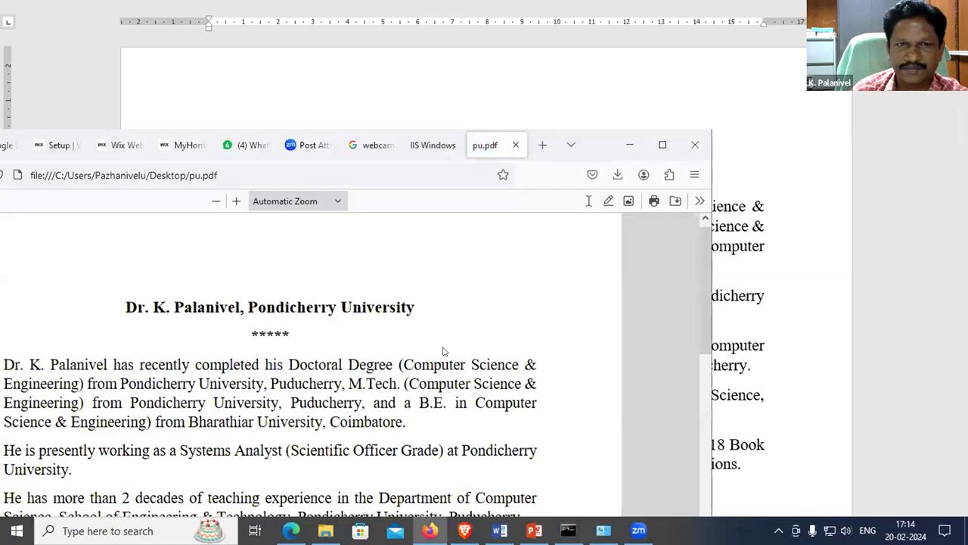
{"action": "scroll", "coordinate": [421, 351], "scroll_direction": "down", "scroll_amount": 3}
{"action": "scroll", "coordinate": [421, 350], "scroll_direction": "up", "scroll_amount": 1}
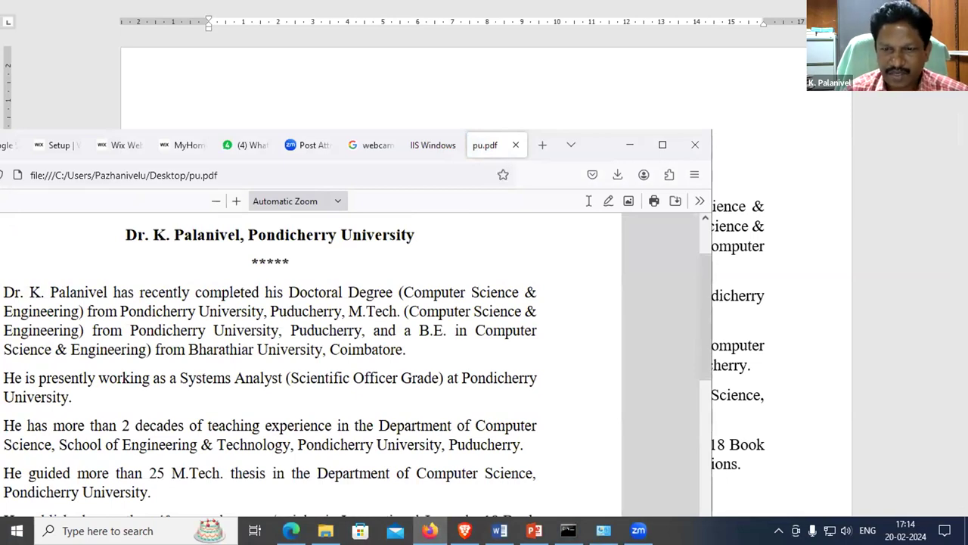
Step: Switch to File Explorer and paste the copied pu PDF into the wwwroot folder, granting administrator permission
{"action": "left_click", "coordinate": [741, 437]}
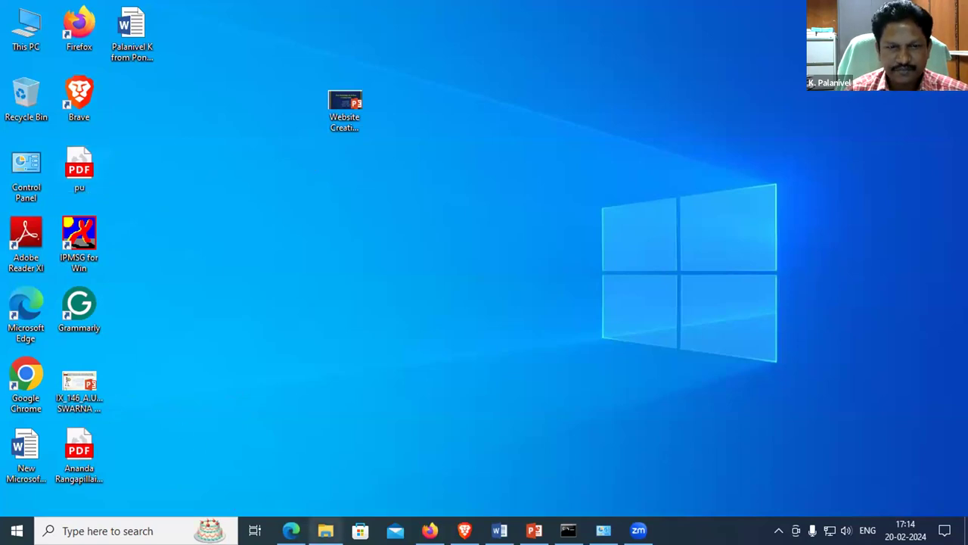
{"action": "left_click", "coordinate": [325, 530]}
{"action": "right_click", "coordinate": [370, 262]}
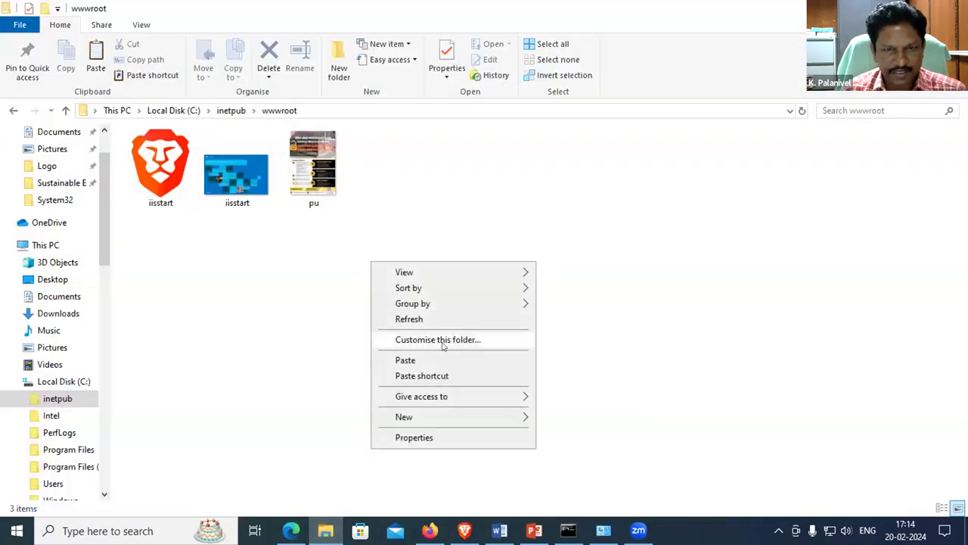
{"action": "left_click", "coordinate": [421, 365]}
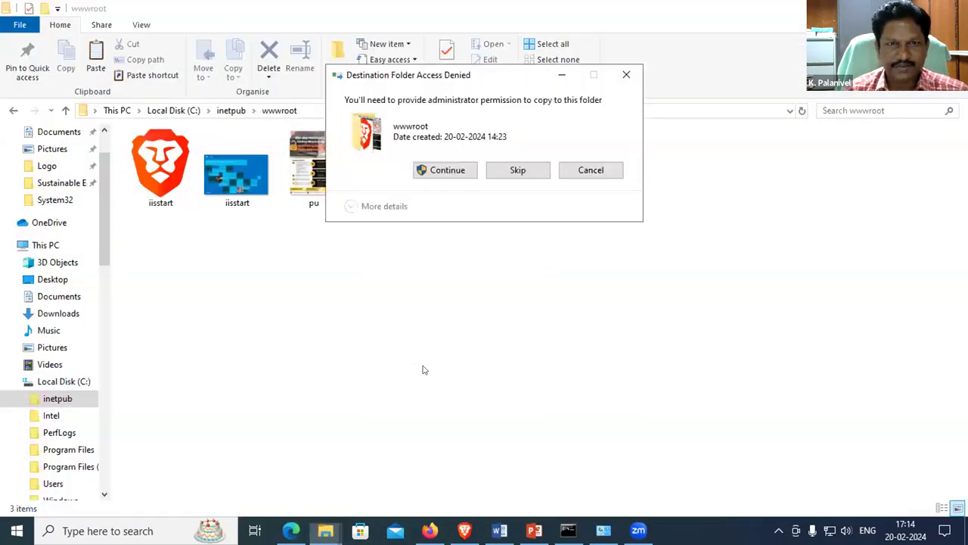
{"action": "left_click", "coordinate": [444, 169]}
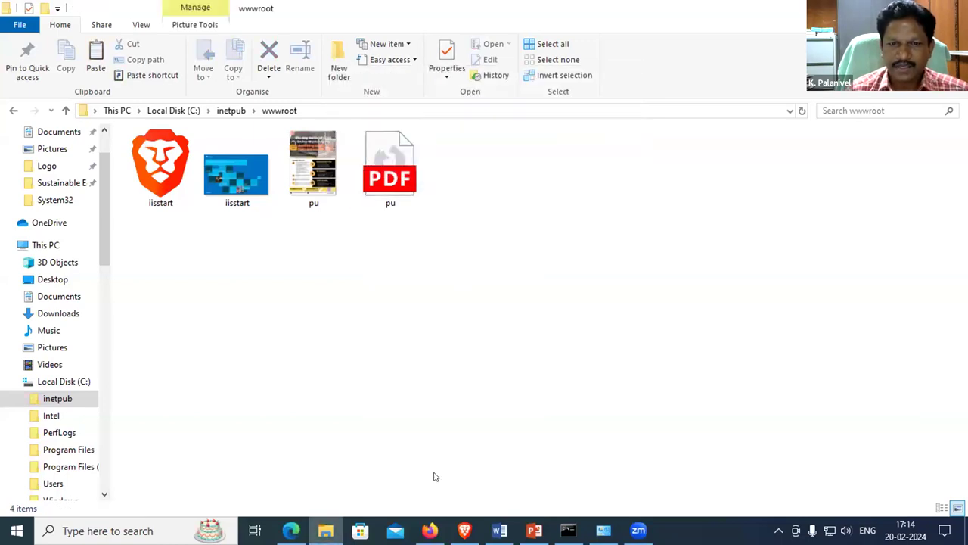
Step: Switch to Firefox and load 10.10.17.74/pu.pdf in the IIS Windows tab to view the hosted PDF
{"action": "left_click", "coordinate": [429, 531]}
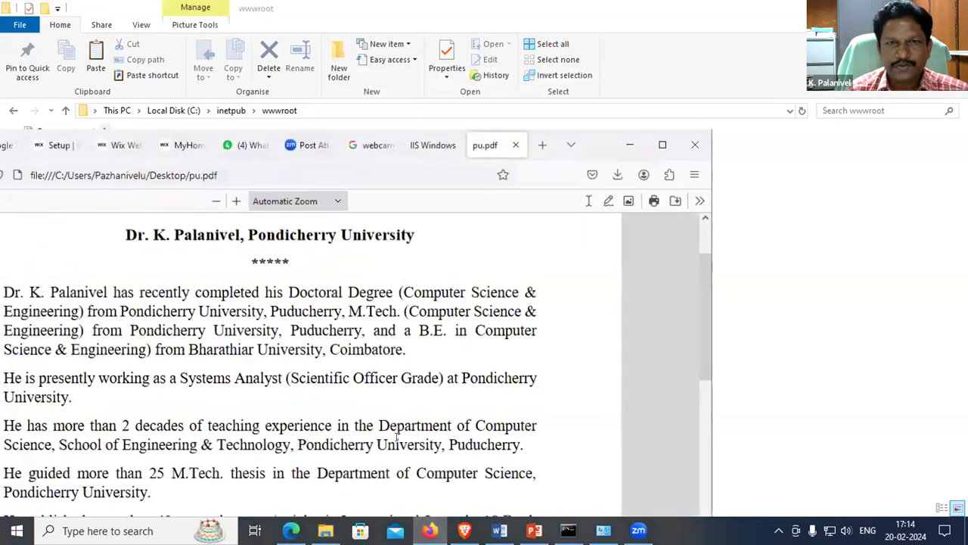
{"action": "left_click", "coordinate": [427, 145]}
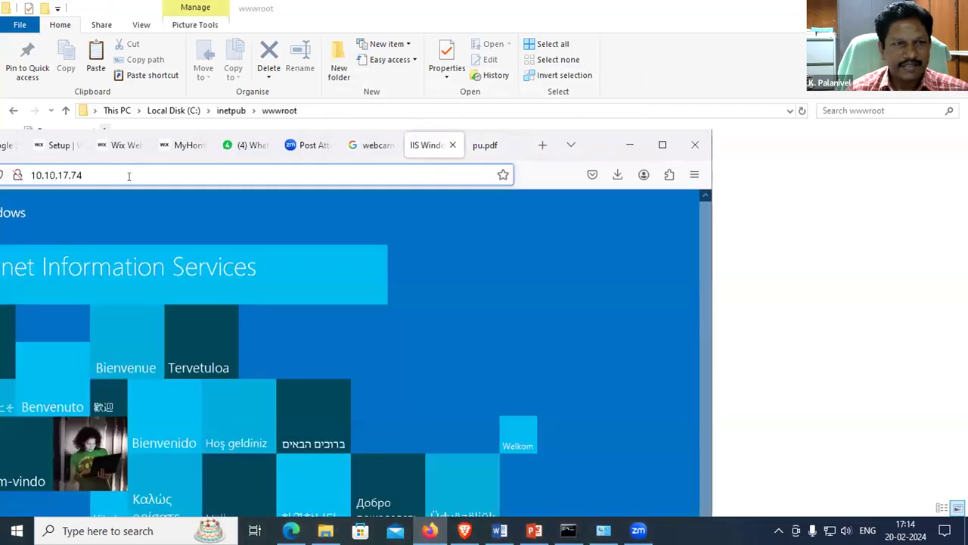
{"action": "type", "text": "/"}
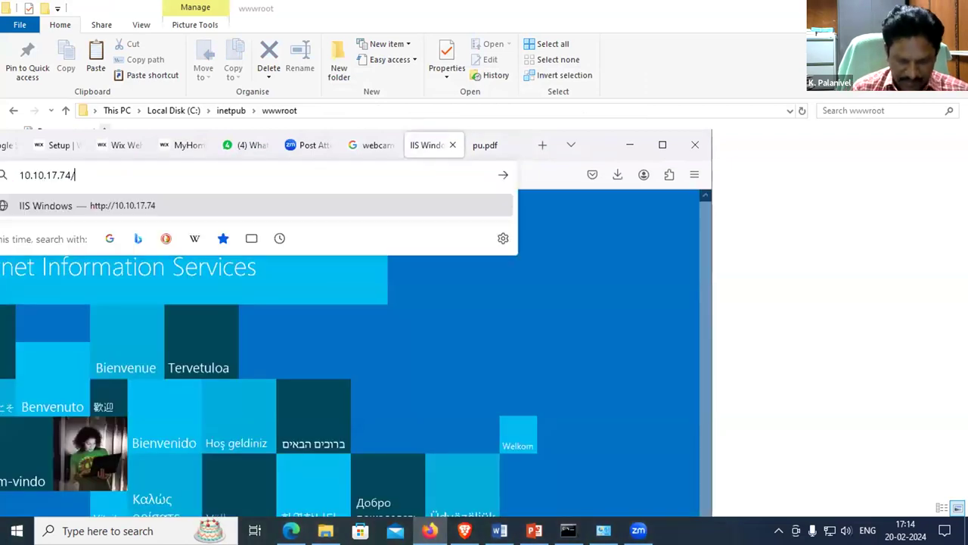
{"action": "type", "text": "po"}
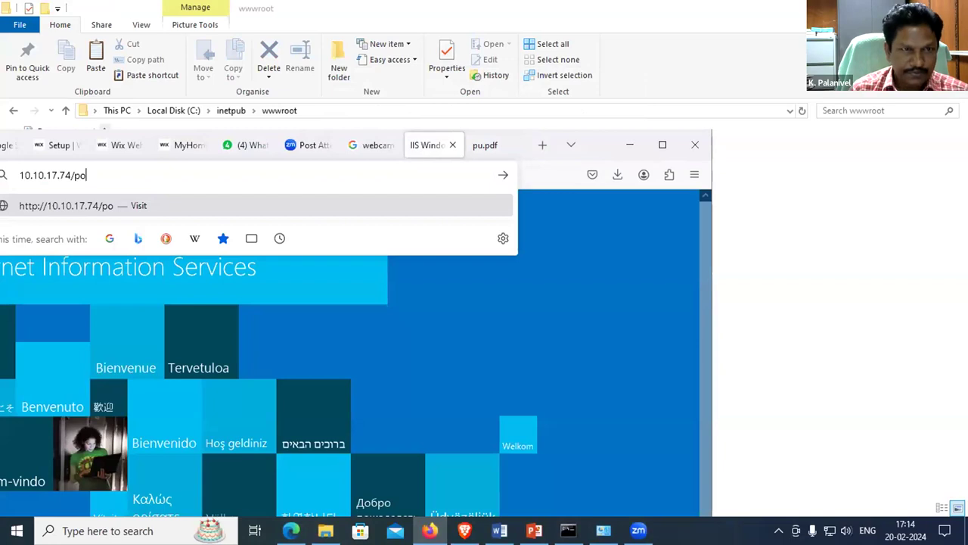
{"action": "key", "text": "BackSpace"}
{"action": "type", "text": "u."}
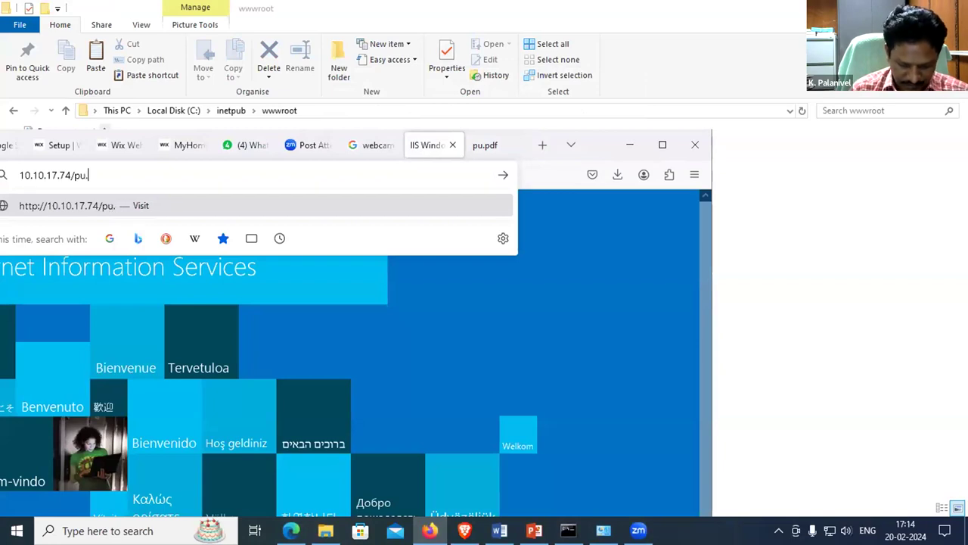
{"action": "type", "text": "pdf"}
{"action": "key", "text": "Return"}
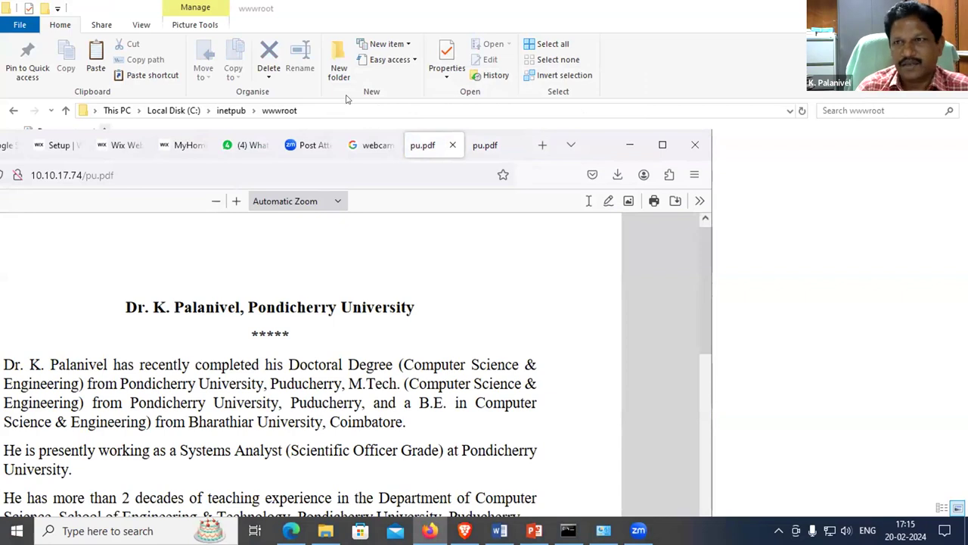
Step: Switch to the Word biography document and set its ribbon to always show tabs and commands
{"action": "left_click", "coordinate": [500, 531]}
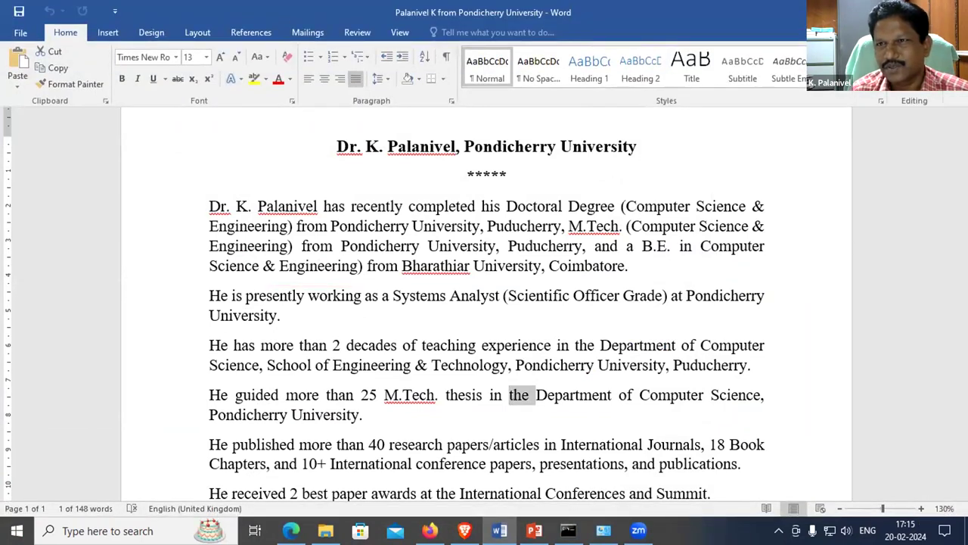
{"action": "left_click", "coordinate": [831, 11]}
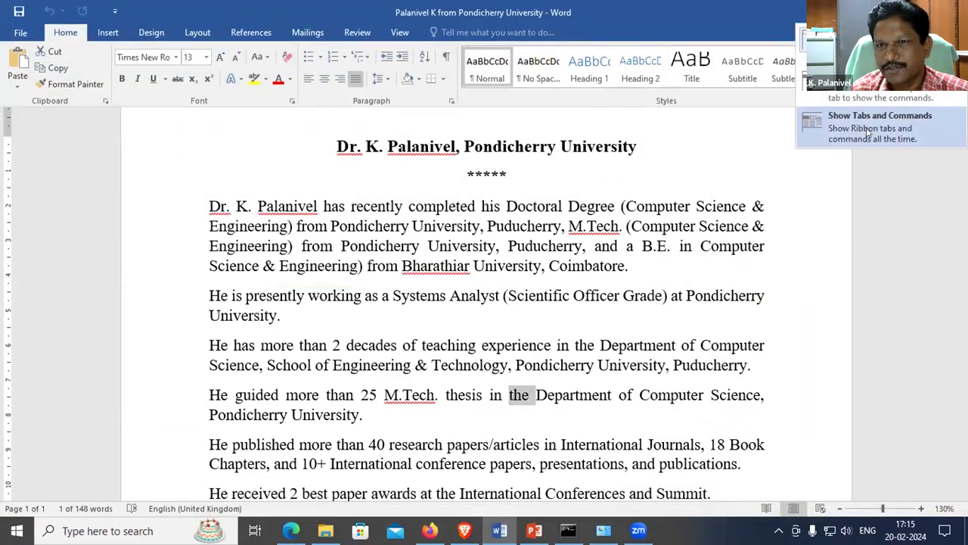
{"action": "left_click", "coordinate": [664, 220]}
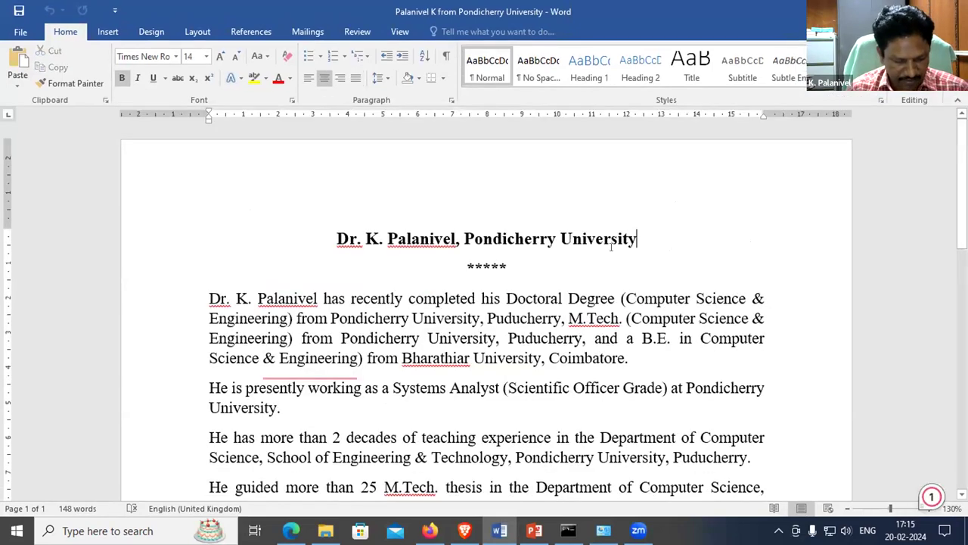
Step: Save the biography document to the Desktop as a Web Page, naming the file with the author's initial and shortened name
{"action": "key", "text": "alt+f"}
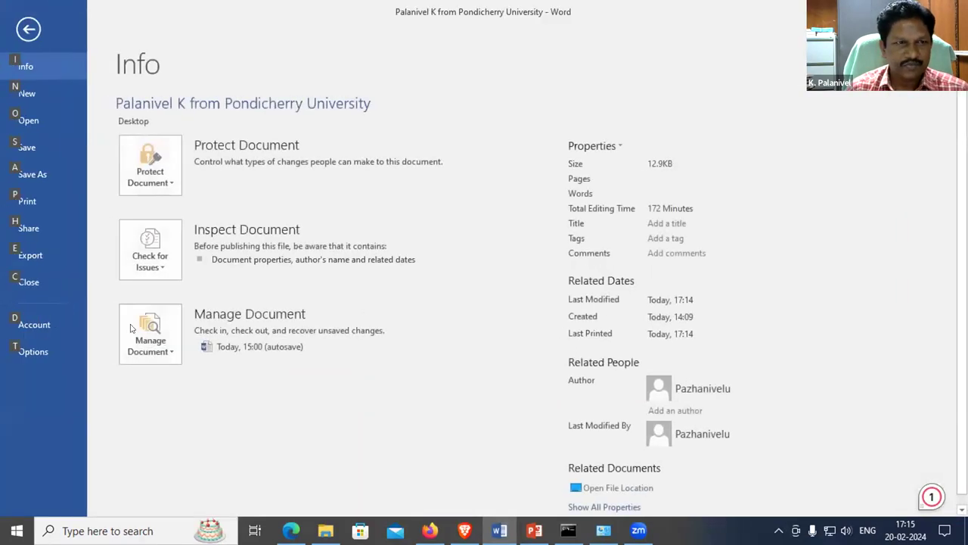
{"action": "left_click", "coordinate": [30, 174]}
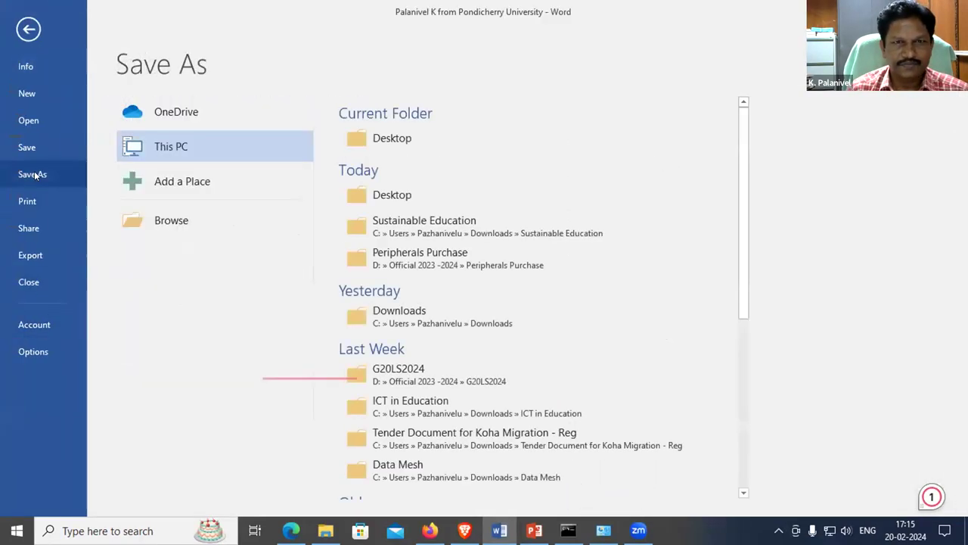
{"action": "left_click", "coordinate": [408, 139]}
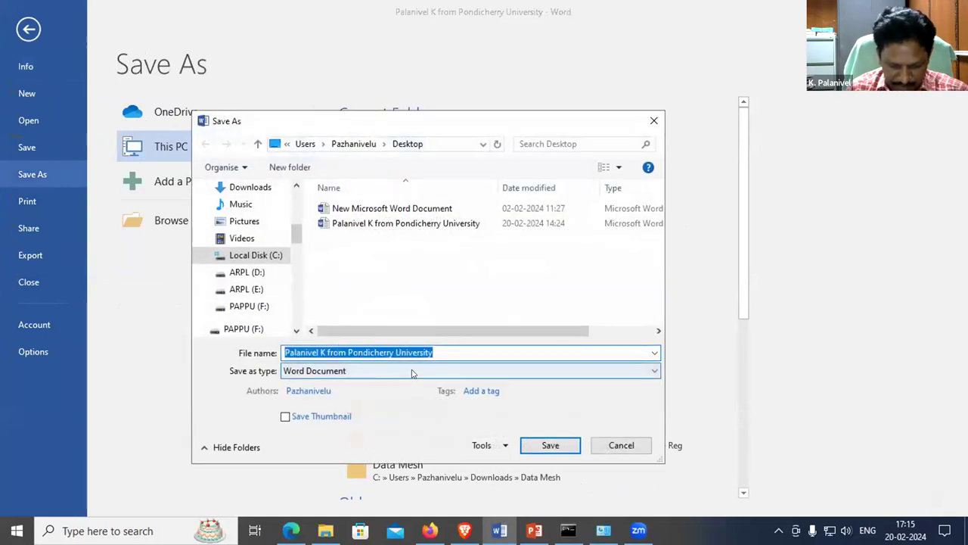
{"action": "type", "text": "kpa;"}
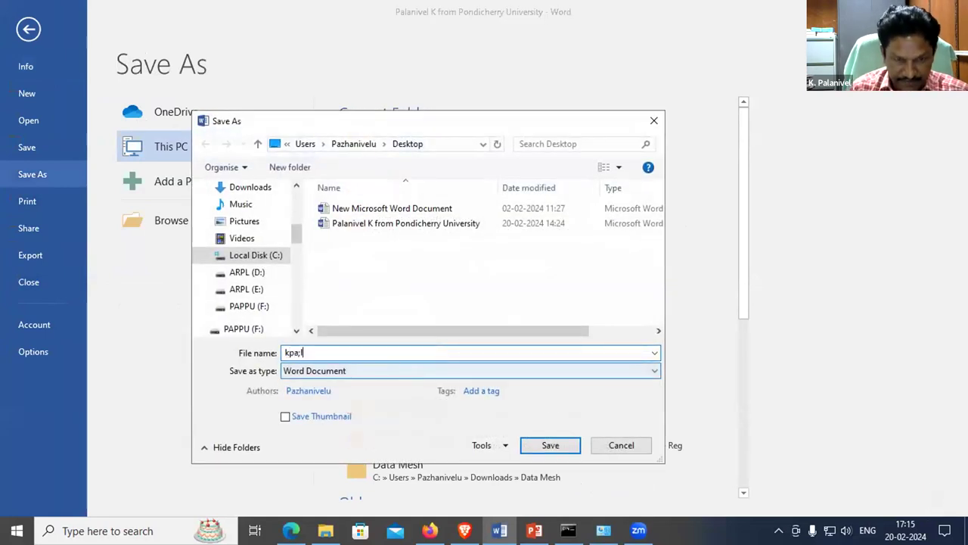
{"action": "key", "text": "BackSpace"}
{"action": "type", "text": "lani"}
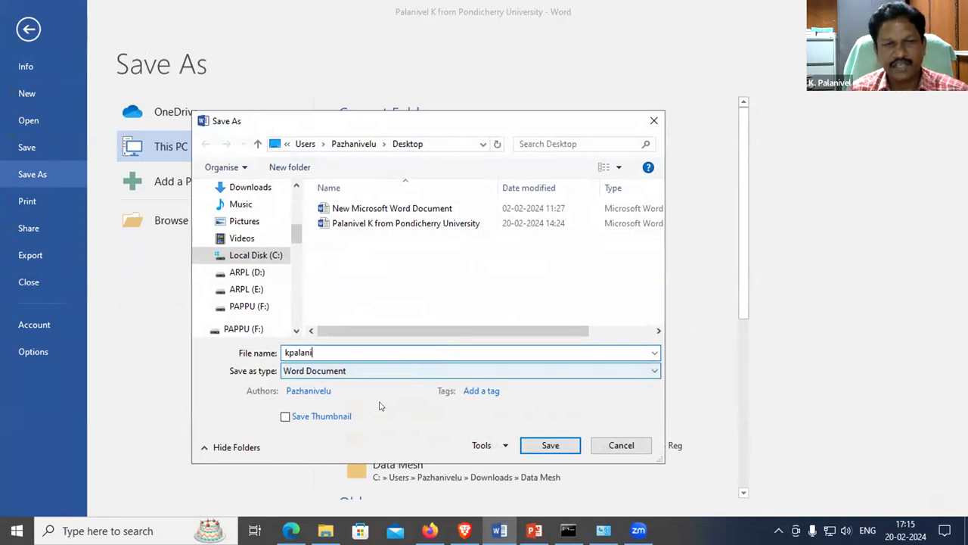
{"action": "left_click", "coordinate": [322, 371]}
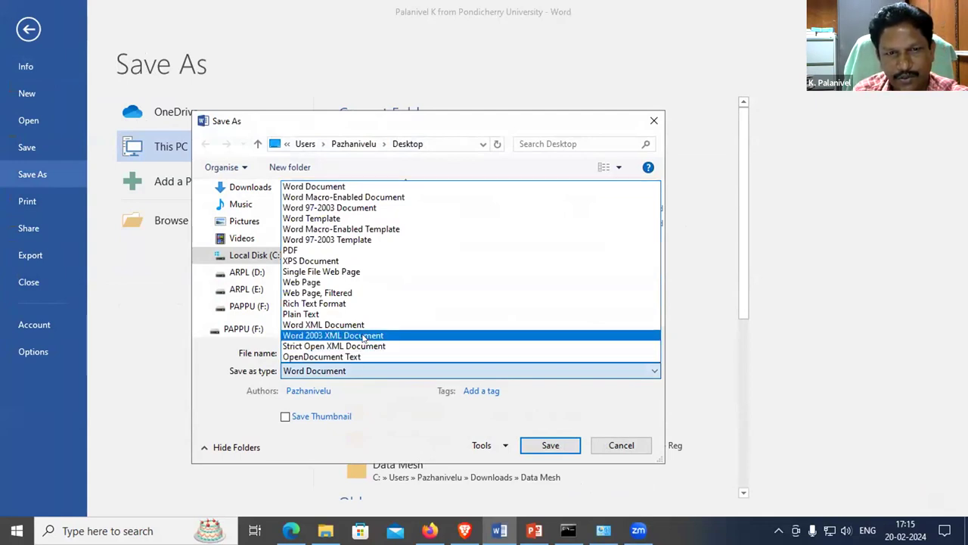
{"action": "left_click", "coordinate": [333, 282]}
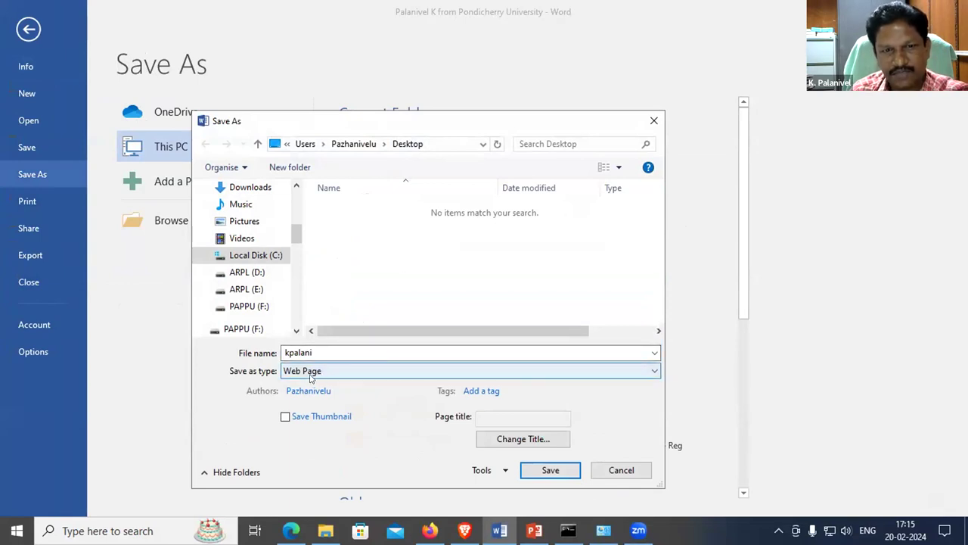
{"action": "left_click", "coordinate": [542, 469]}
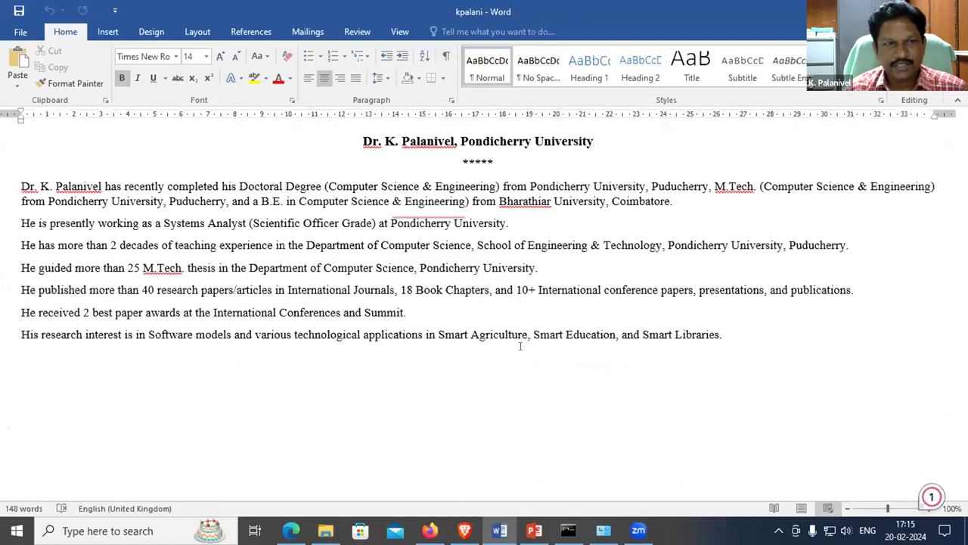
Step: Switch to File Explorer and copy the saved web page and its supporting files folder from the Desktop
{"action": "scroll", "coordinate": [530, 346], "scroll_direction": "down", "scroll_amount": 1}
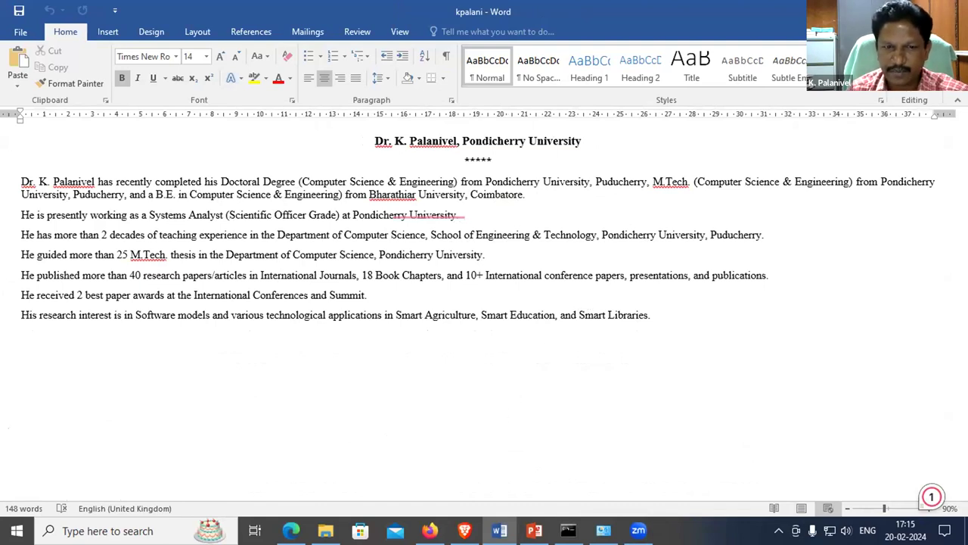
{"action": "left_click", "coordinate": [325, 530]}
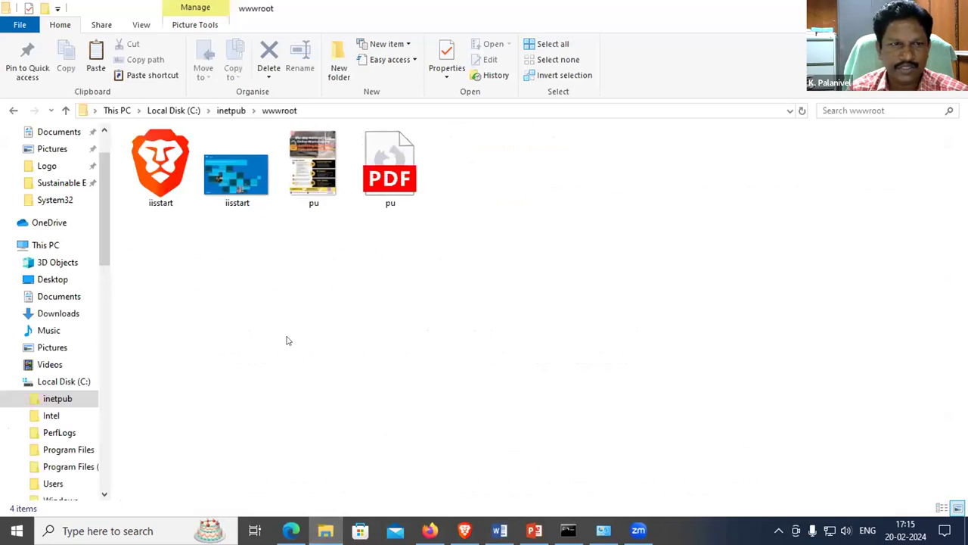
{"action": "scroll", "coordinate": [69, 326], "scroll_direction": "up", "scroll_amount": 1}
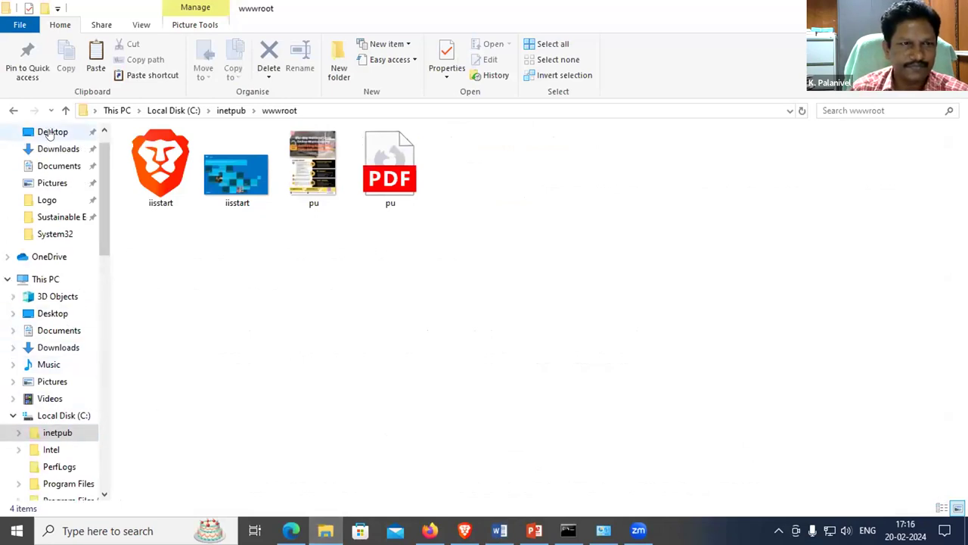
{"action": "left_click", "coordinate": [49, 133]}
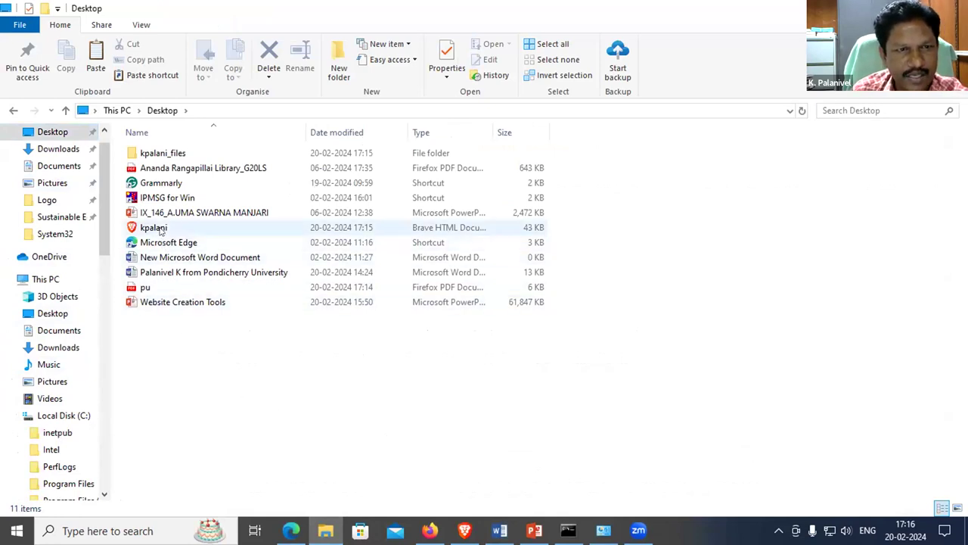
{"action": "left_click", "coordinate": [172, 154]}
{"action": "left_click", "coordinate": [142, 231], "text": "ctrl"}
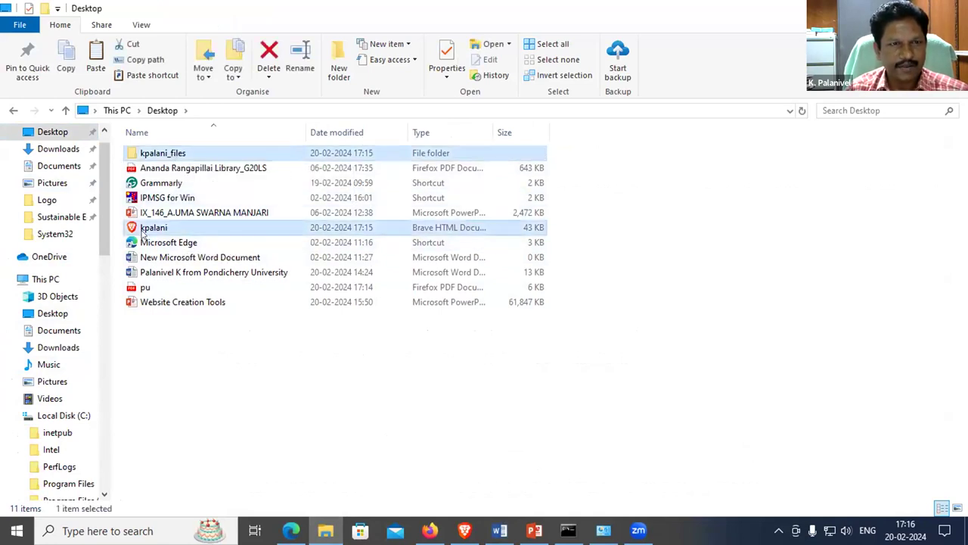
{"action": "left_click", "coordinate": [142, 234], "text": "ctrl"}
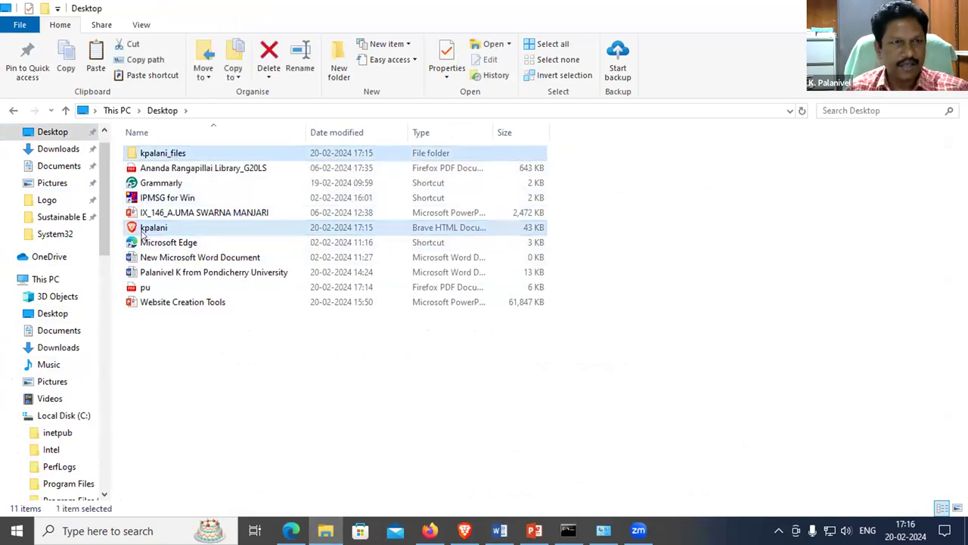
{"action": "scroll", "coordinate": [62, 282], "scroll_direction": "up", "scroll_amount": 1}
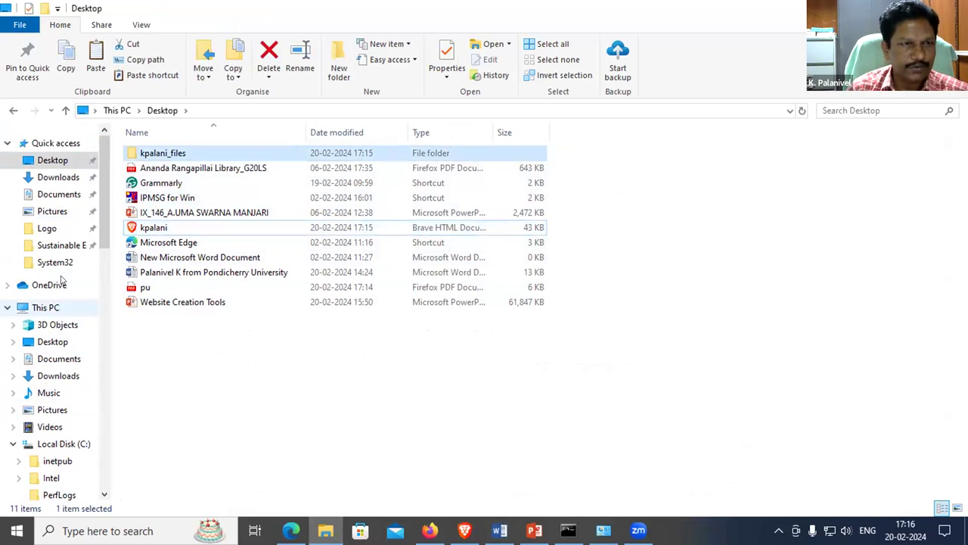
Step: Paste the copied web page and its files folder into inetpub's wwwroot folder, granting administrator permission
{"action": "left_click", "coordinate": [61, 462]}
{"action": "double_click", "coordinate": [171, 212]}
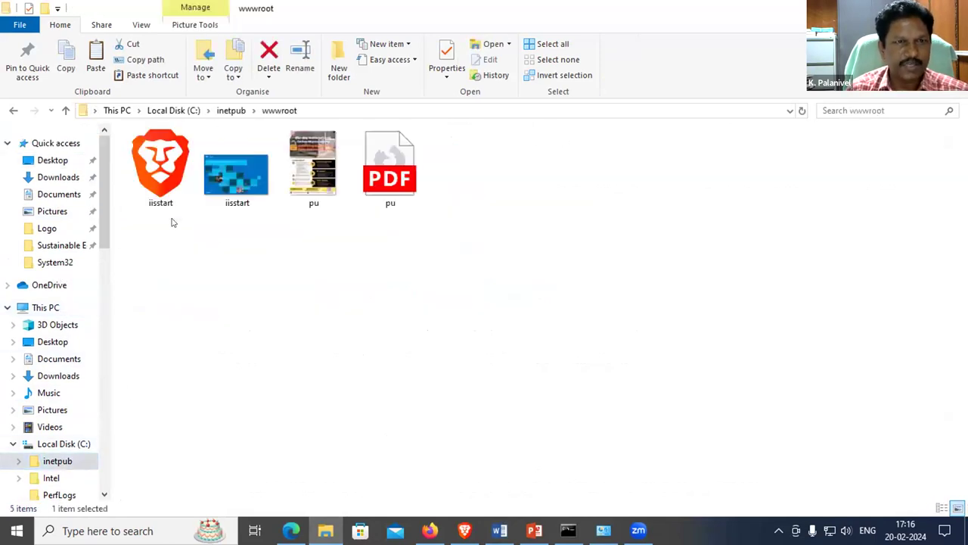
{"action": "key", "text": "ctrl+v"}
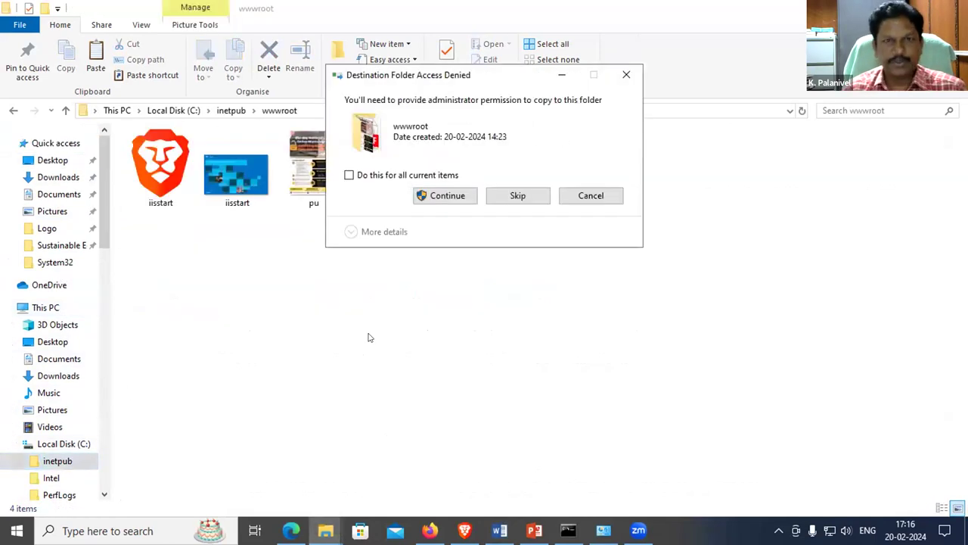
{"action": "left_click", "coordinate": [447, 203]}
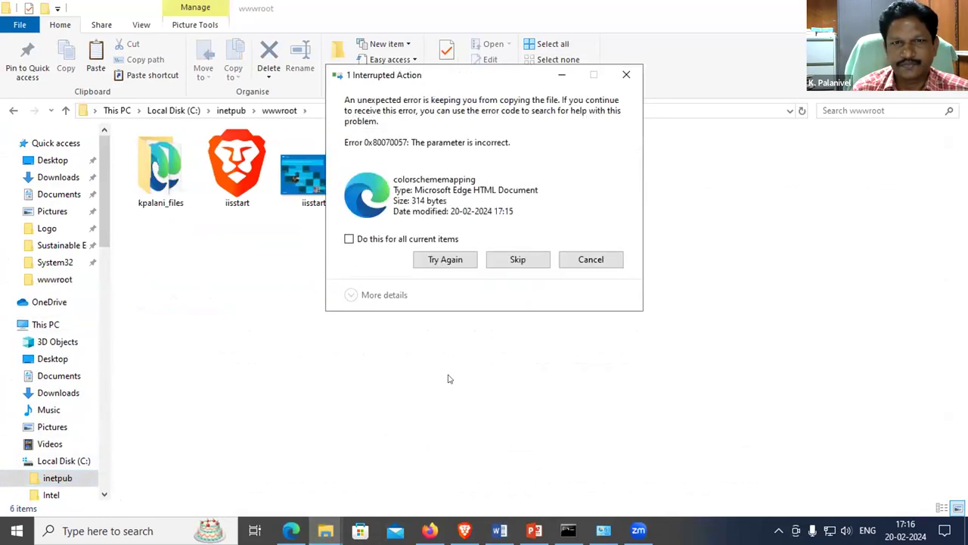
Step: Retry the interrupted copy into wwwroot, applying the choice to all current items, and skip the colorschememapping and filelist files
{"action": "left_click", "coordinate": [445, 260]}
{"action": "left_click", "coordinate": [442, 261]}
{"action": "left_click", "coordinate": [349, 243]}
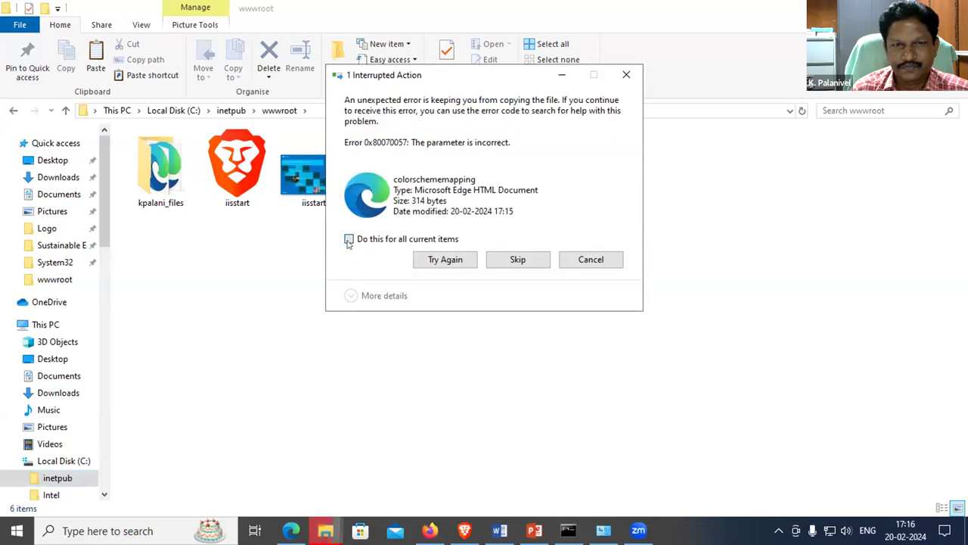
{"action": "left_click", "coordinate": [444, 261]}
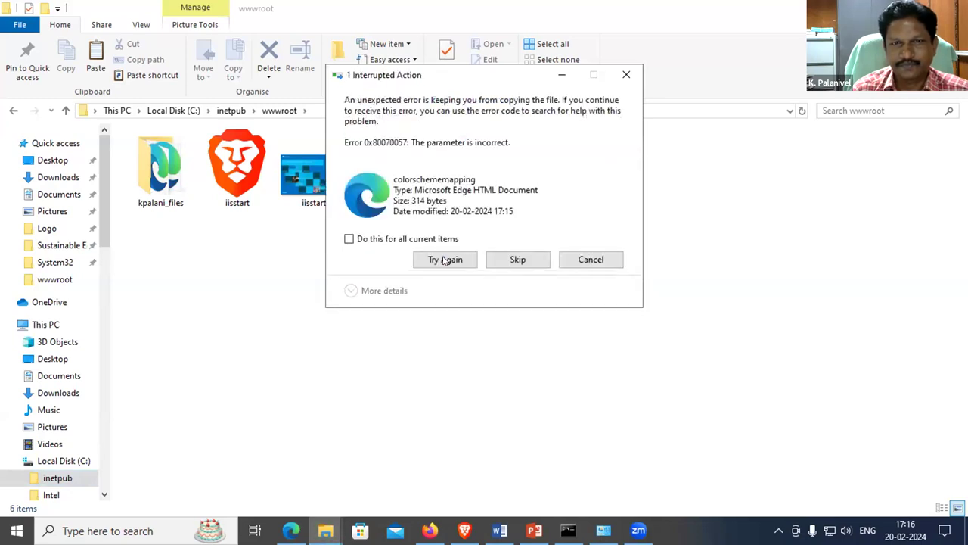
{"action": "left_click", "coordinate": [350, 238]}
{"action": "left_click", "coordinate": [422, 259]}
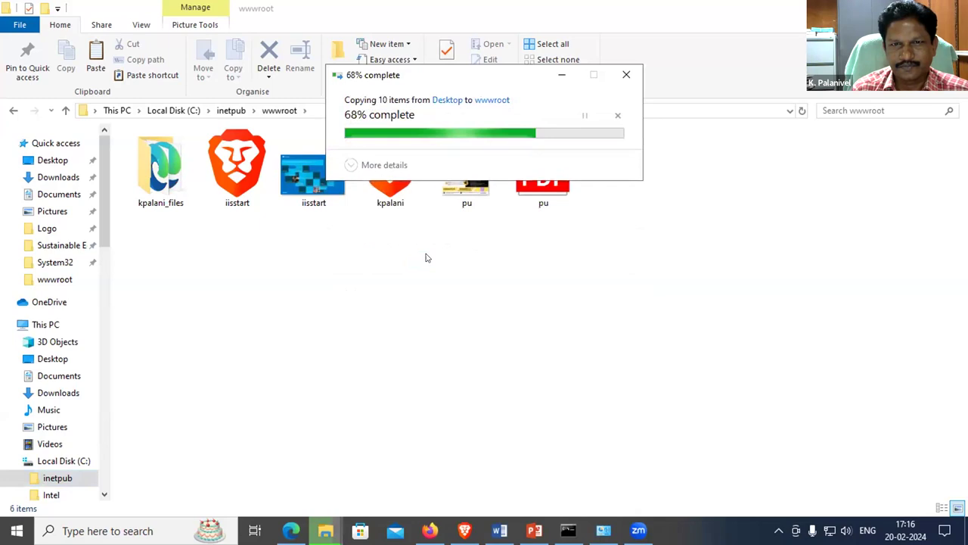
{"action": "left_click", "coordinate": [348, 238]}
{"action": "left_click", "coordinate": [468, 255]}
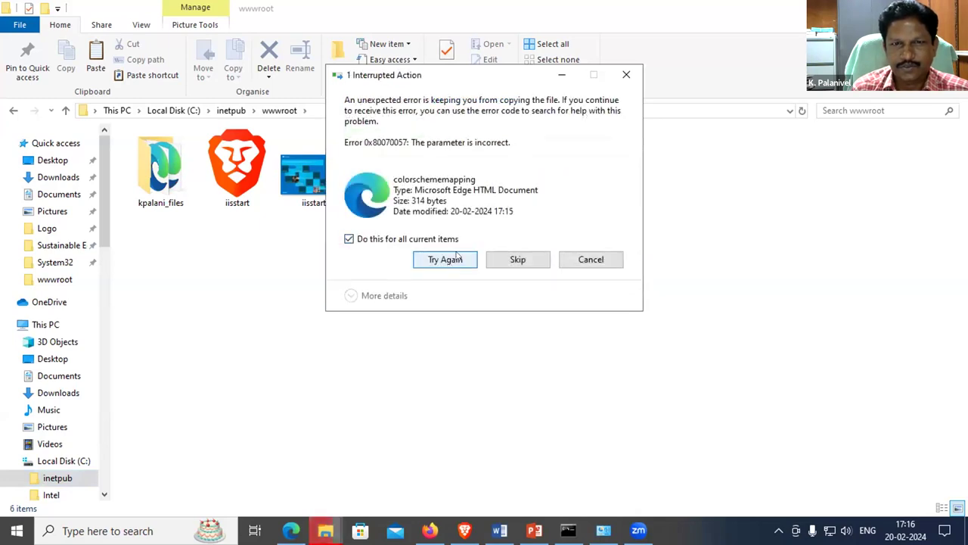
{"action": "left_click", "coordinate": [516, 258]}
{"action": "left_click", "coordinate": [348, 238]}
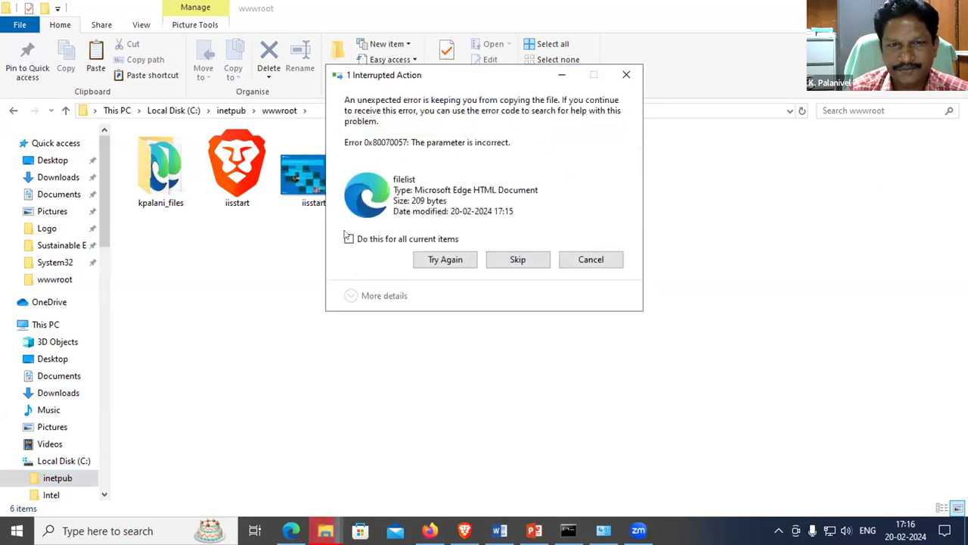
{"action": "left_click", "coordinate": [517, 259]}
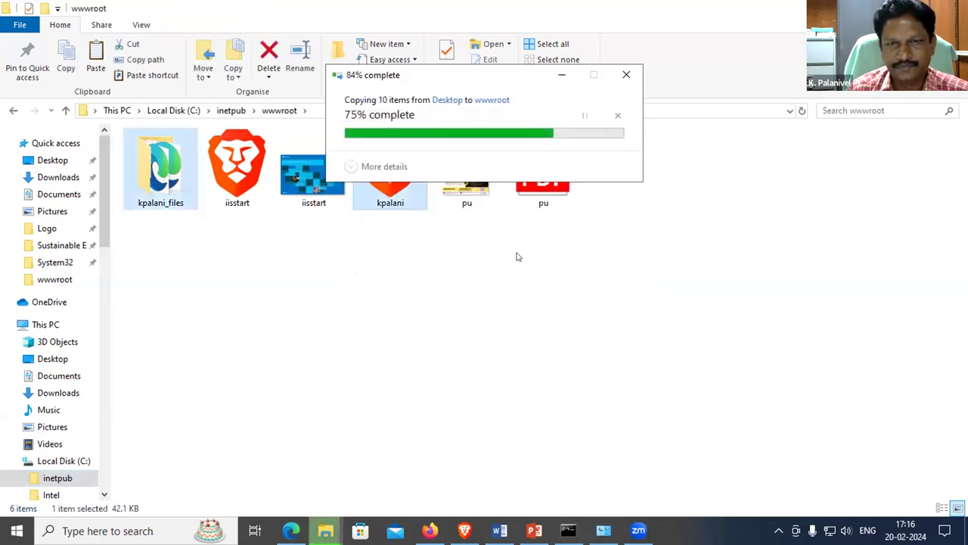
Step: Open the properties of the copied web page in wwwroot to check its file extension
{"action": "left_click", "coordinate": [534, 345]}
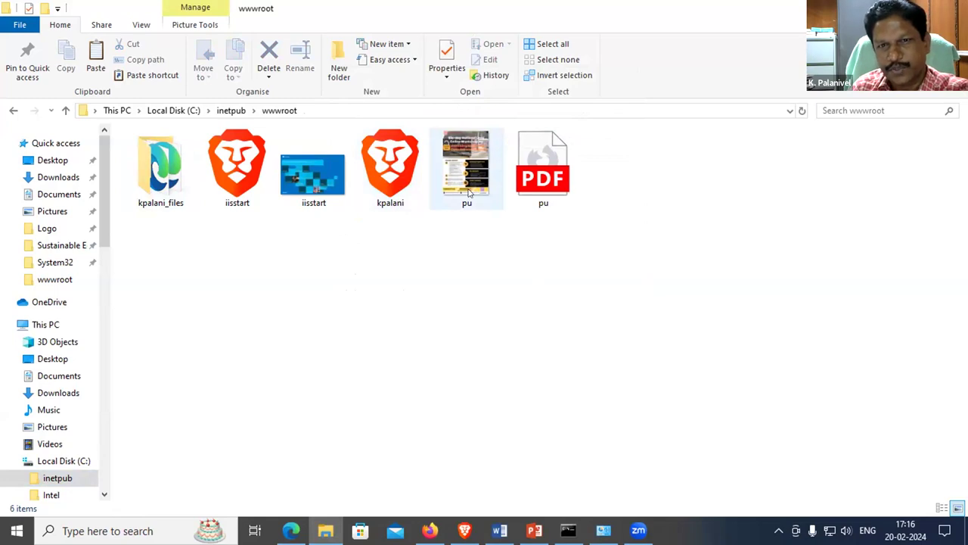
{"action": "right_click", "coordinate": [402, 208]}
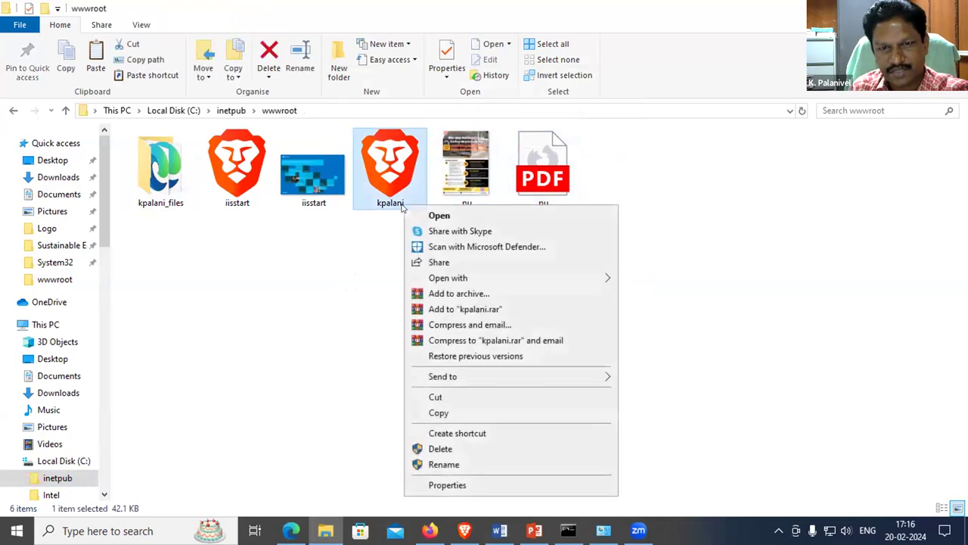
{"action": "left_click", "coordinate": [457, 484]}
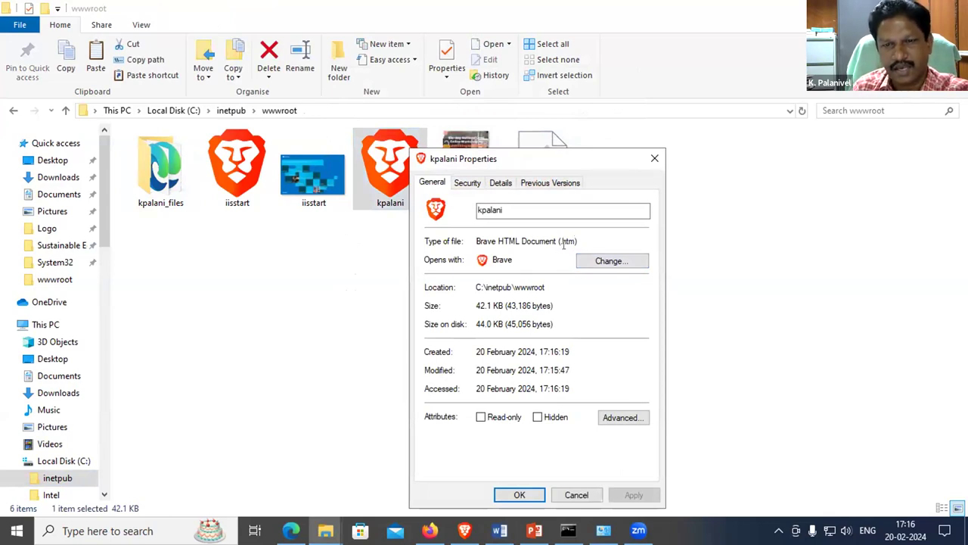
{"action": "left_click", "coordinate": [429, 529]}
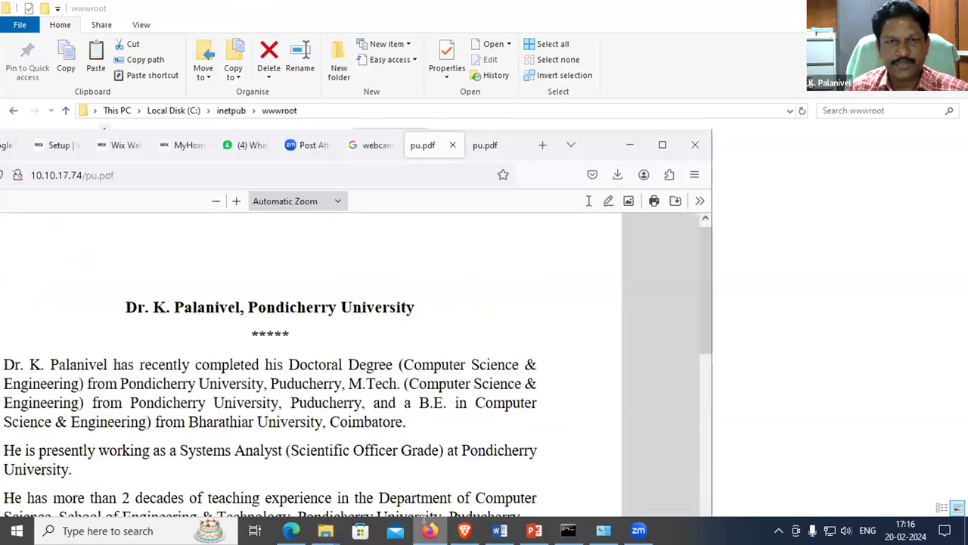
{"action": "scroll", "coordinate": [402, 323], "scroll_direction": "up", "scroll_amount": 1}
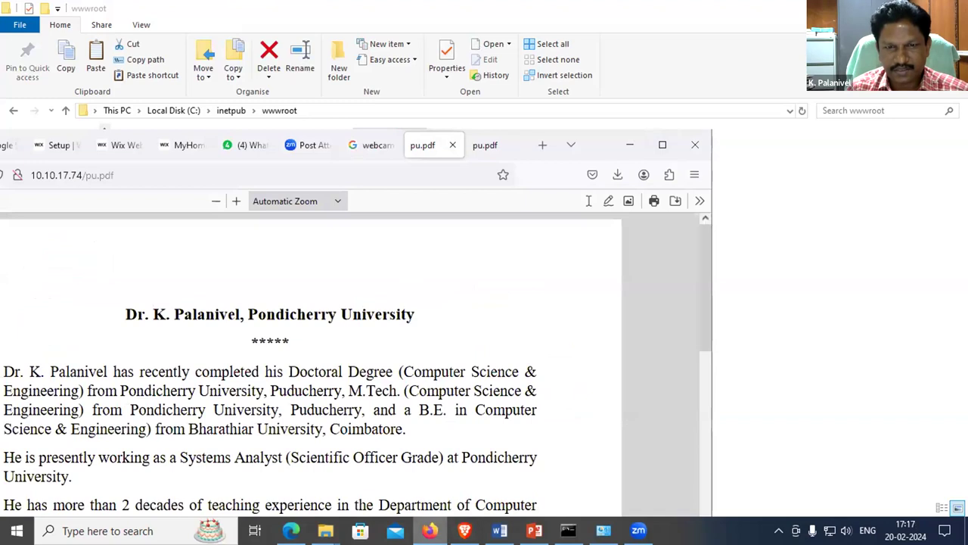
{"action": "left_click", "coordinate": [429, 530]}
{"action": "left_click", "coordinate": [429, 530]}
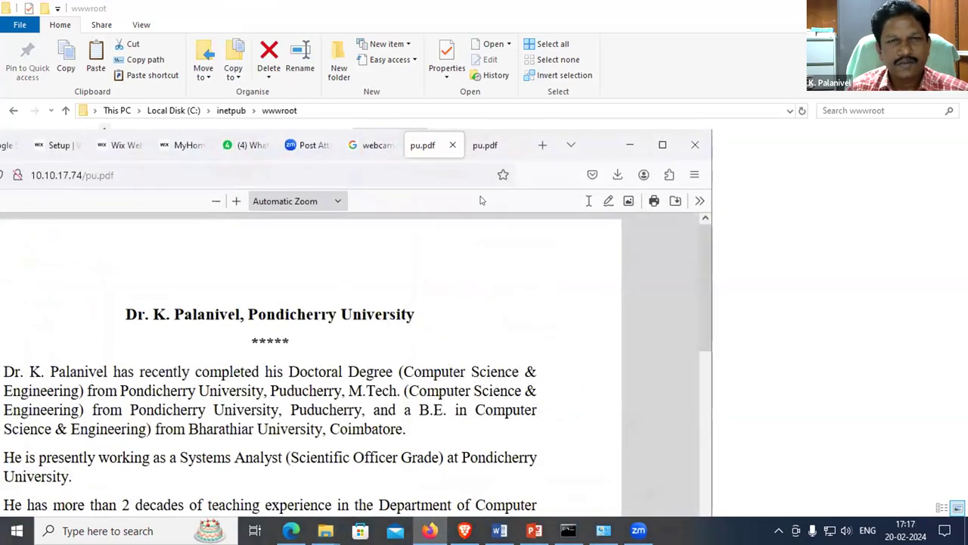
{"action": "left_click", "coordinate": [480, 145]}
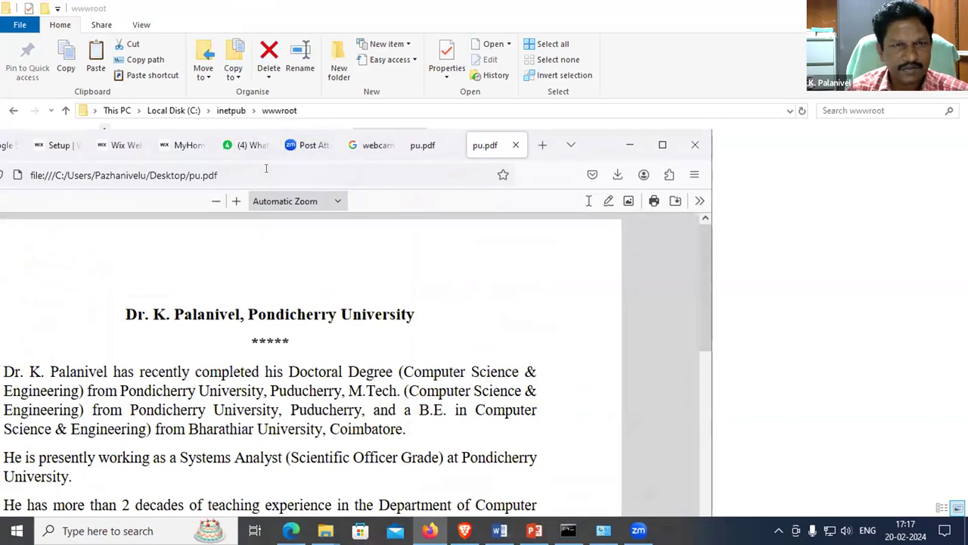
{"action": "left_click", "coordinate": [267, 168]}
{"action": "type", "text": "ht"}
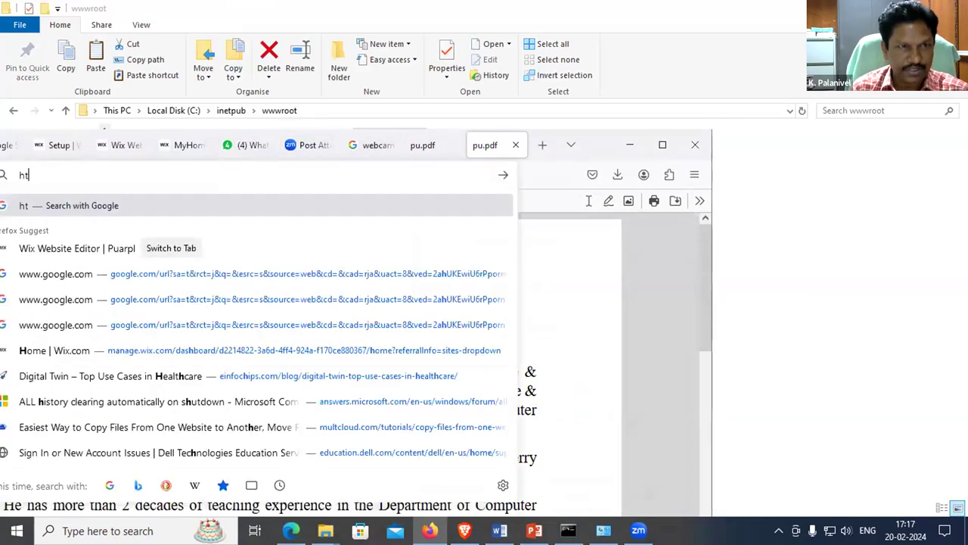
{"action": "type", "text": "tp://10"}
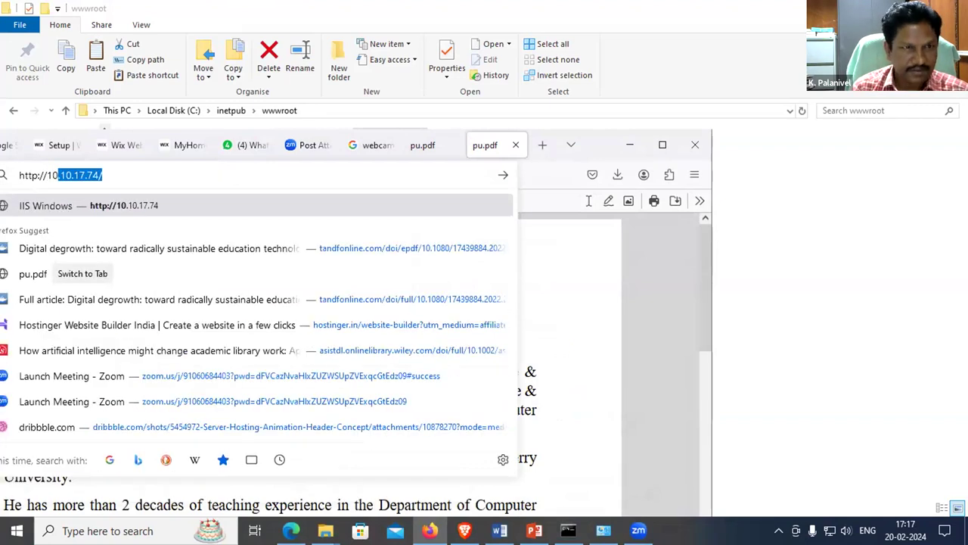
{"action": "type", "text": ".10.16.74/kpalan"}
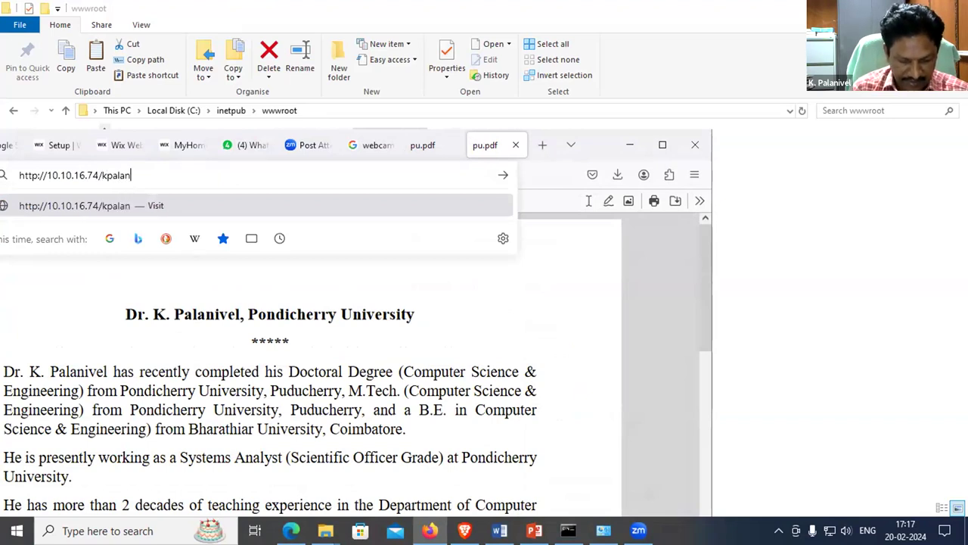
{"action": "type", "text": "i.htm"}
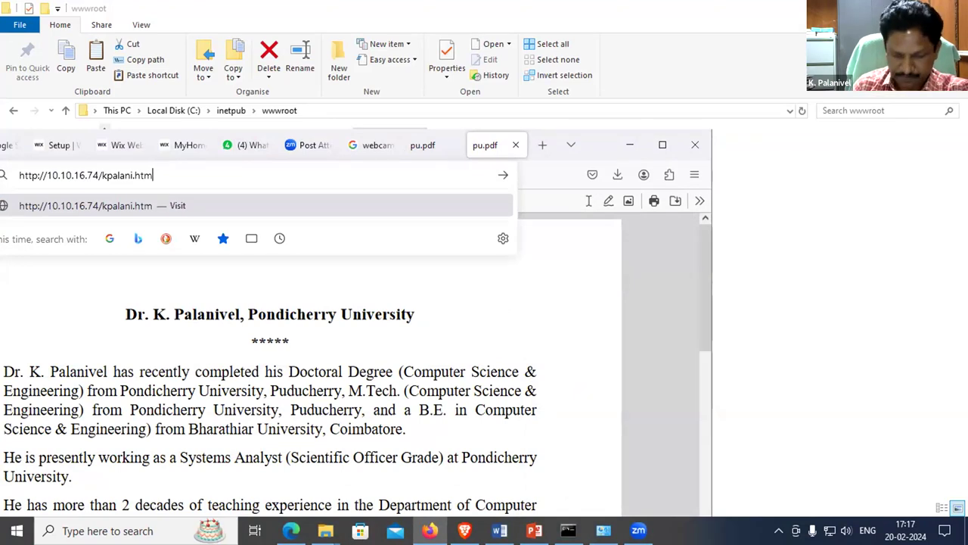
{"action": "key", "text": "Return"}
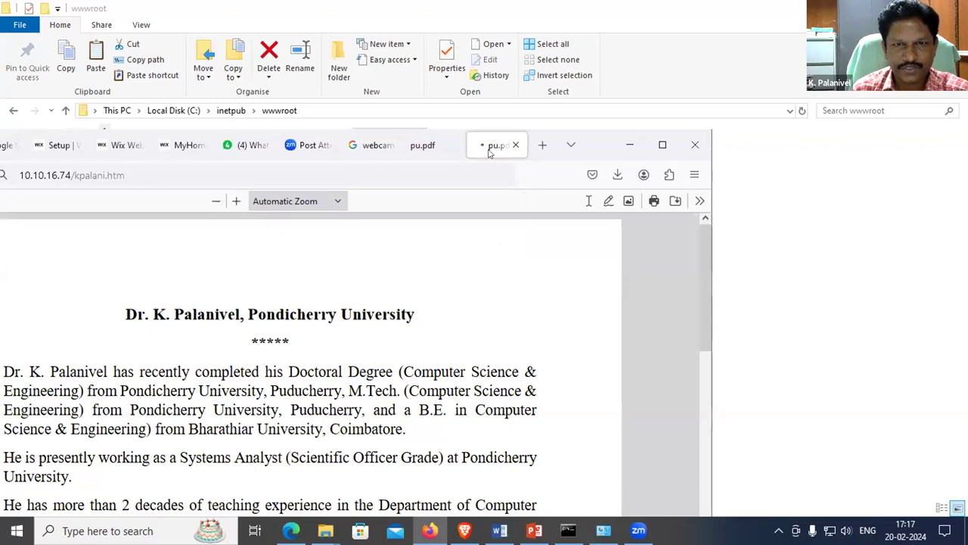
{"action": "left_click", "coordinate": [663, 144]}
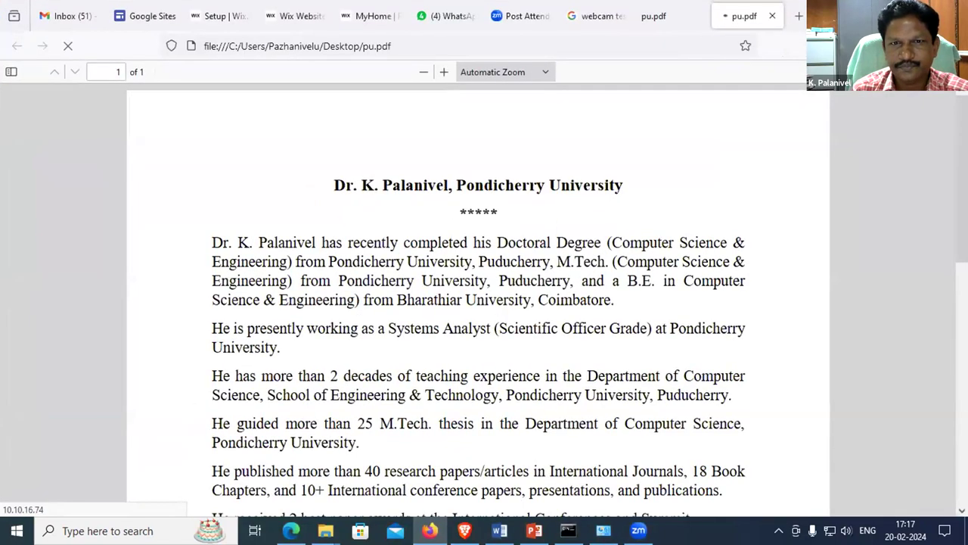
{"action": "left_click", "coordinate": [322, 64]}
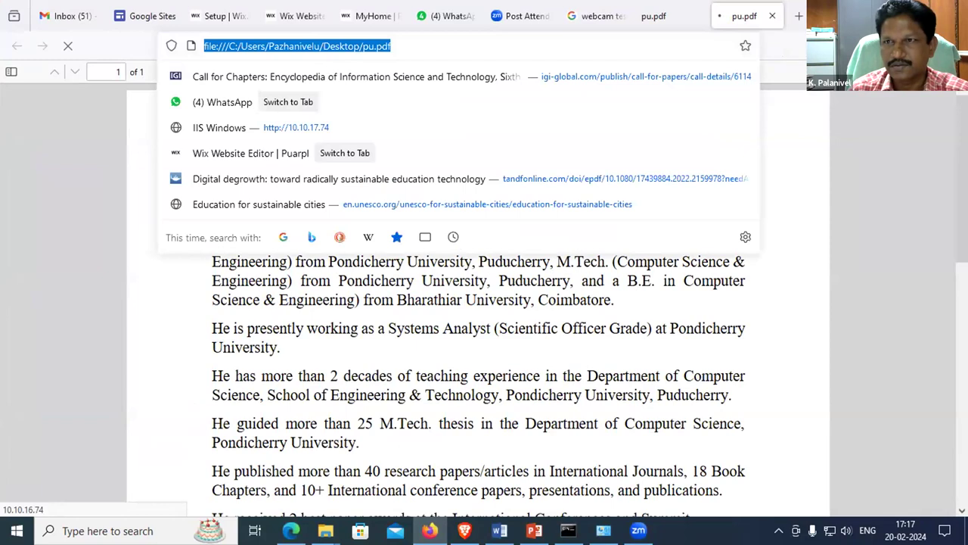
{"action": "key", "text": "Escape"}
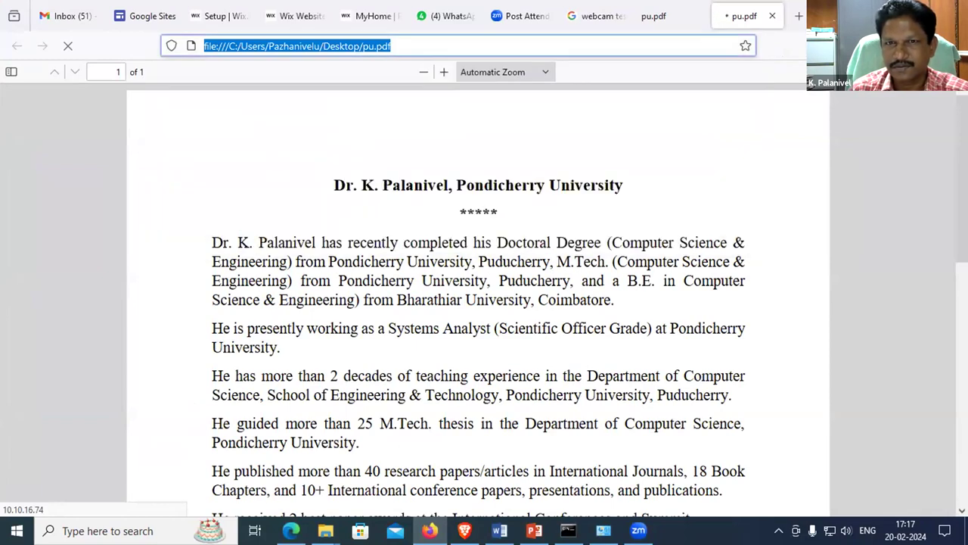
{"action": "key", "text": "super+Down"}
Step: Change the page extension in the 10.10.16.74 address to .html and try to load it
{"action": "left_click", "coordinate": [415, 154]}
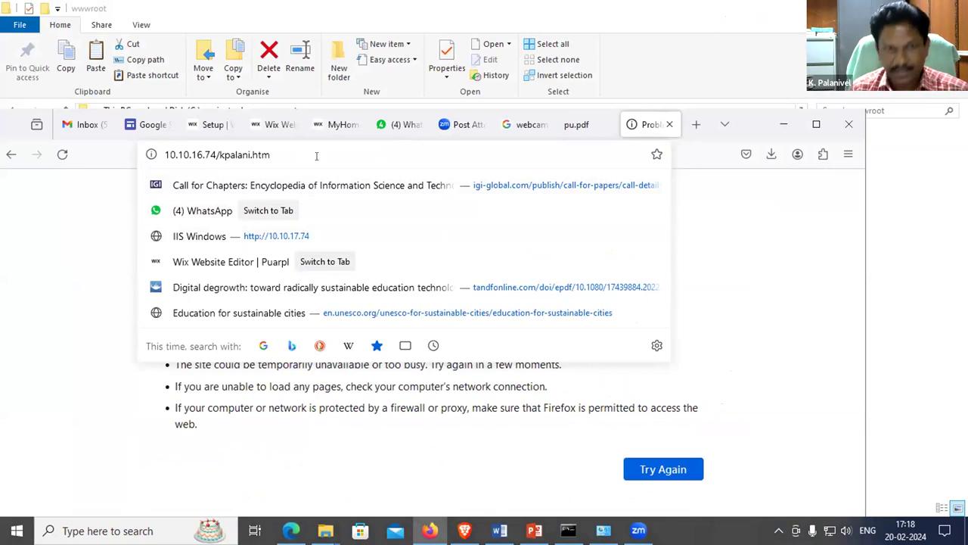
{"action": "key", "text": "Right"}
{"action": "key", "text": "Right"}
{"action": "key", "text": "Right"}
{"action": "key", "text": "Right"}
{"action": "key", "text": "Right"}
{"action": "key", "text": "Right"}
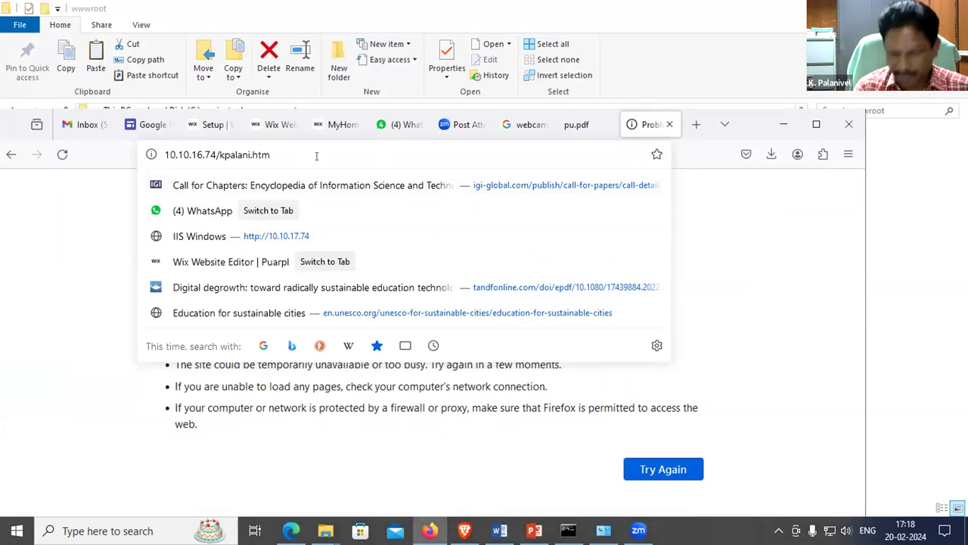
{"action": "key", "text": "Right"}
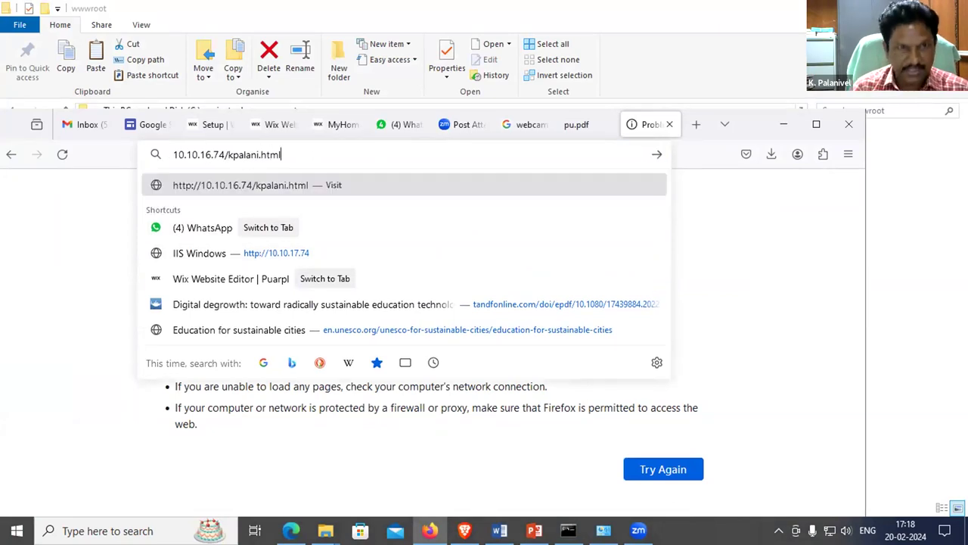
{"action": "key", "text": "Return"}
{"action": "key", "text": "ctrl+n"}
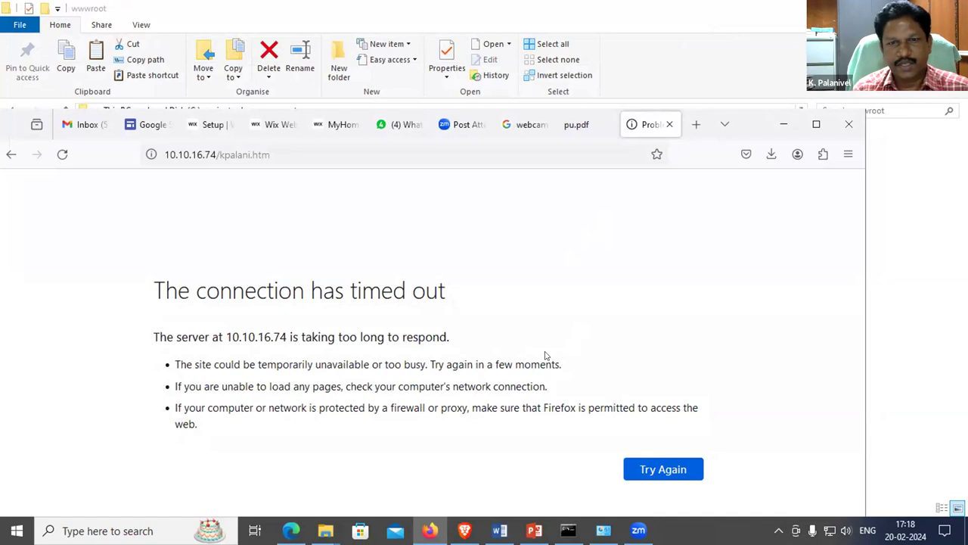
Step: Switch to the Website Creation Tools presentation in PowerPoint
{"action": "left_click", "coordinate": [534, 530]}
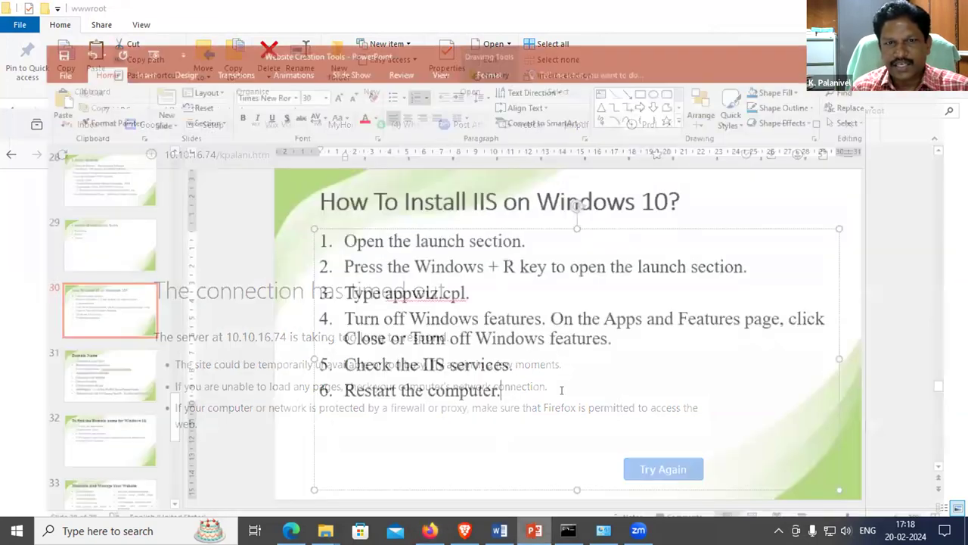